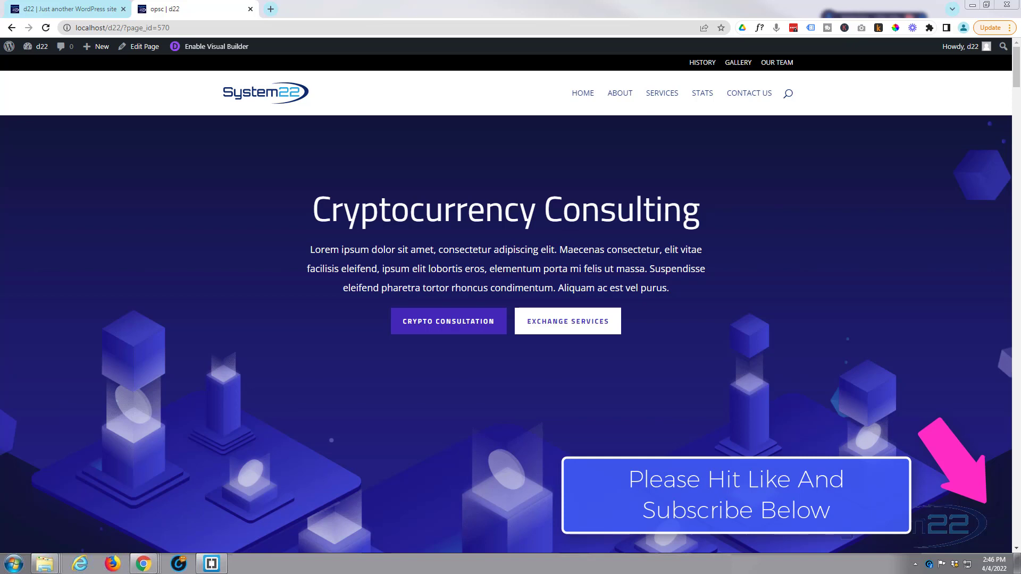
- Visit the About, Services, Stats and Contact Us sections of the example one-page site and return to Home
click(626, 98)
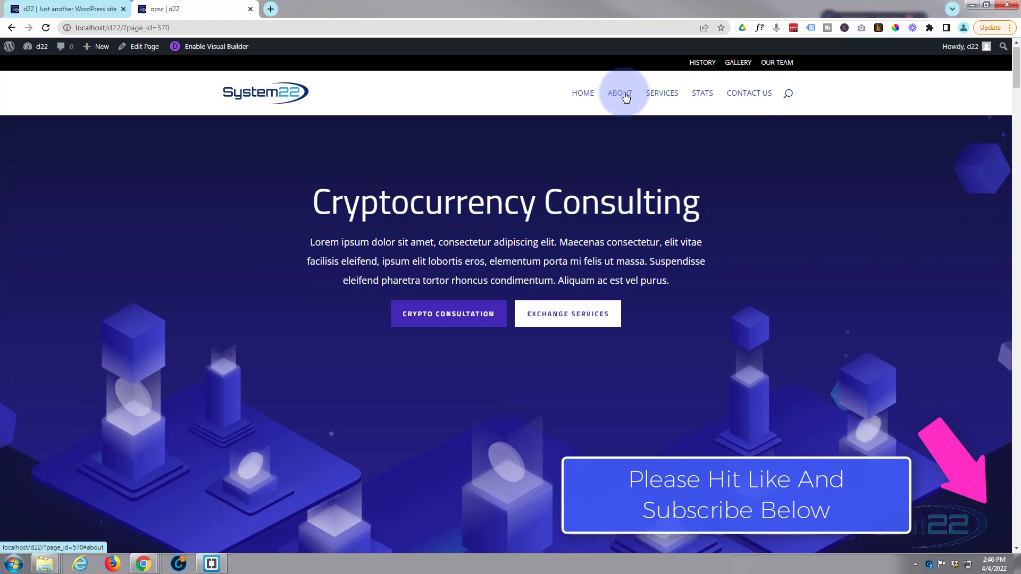
click(662, 96)
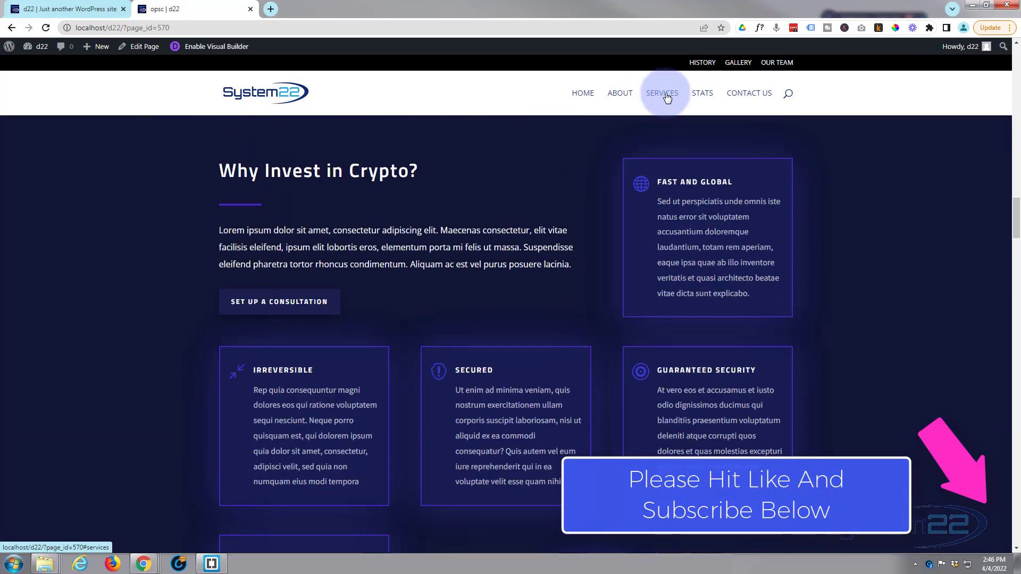
click(705, 98)
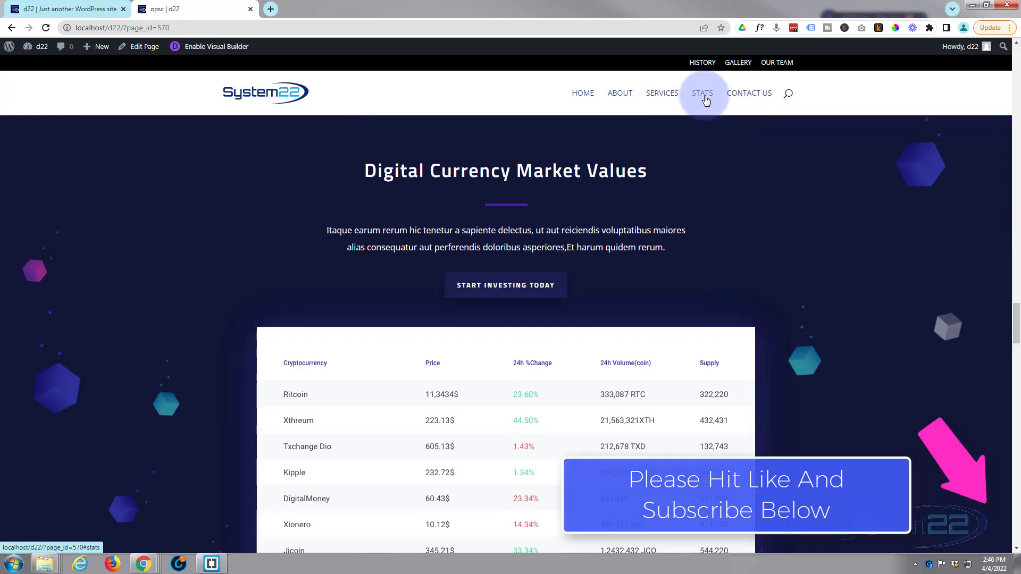
click(743, 99)
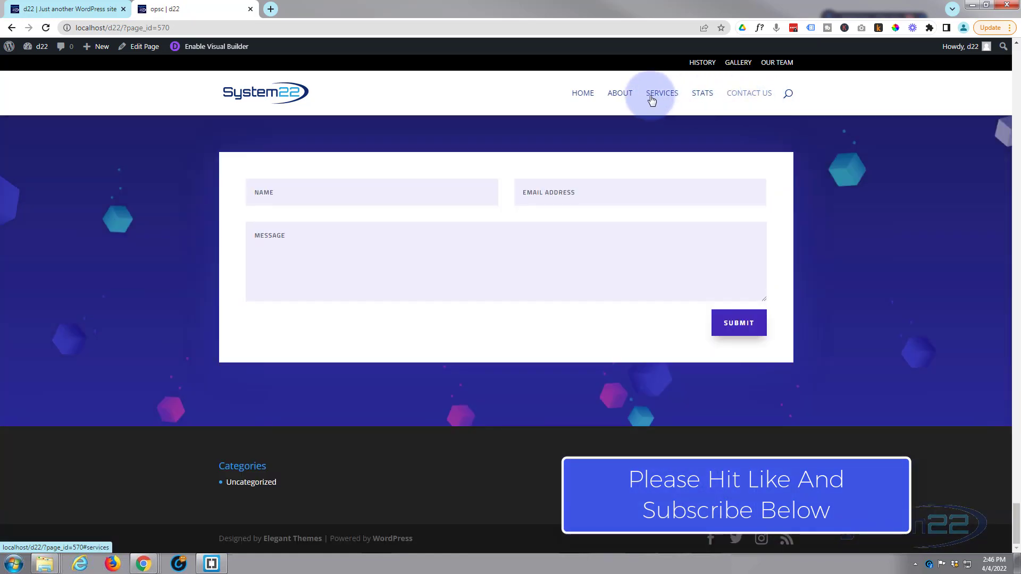
click(588, 98)
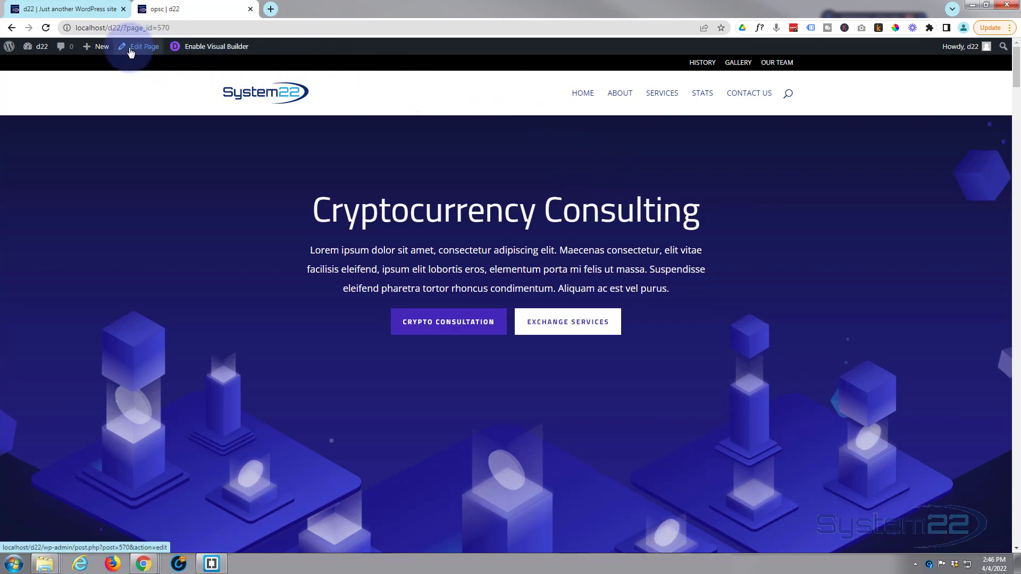
- Create a new page titled "One Page Scroller" and start building it with the Divi Builder
mouse_move(101, 47)
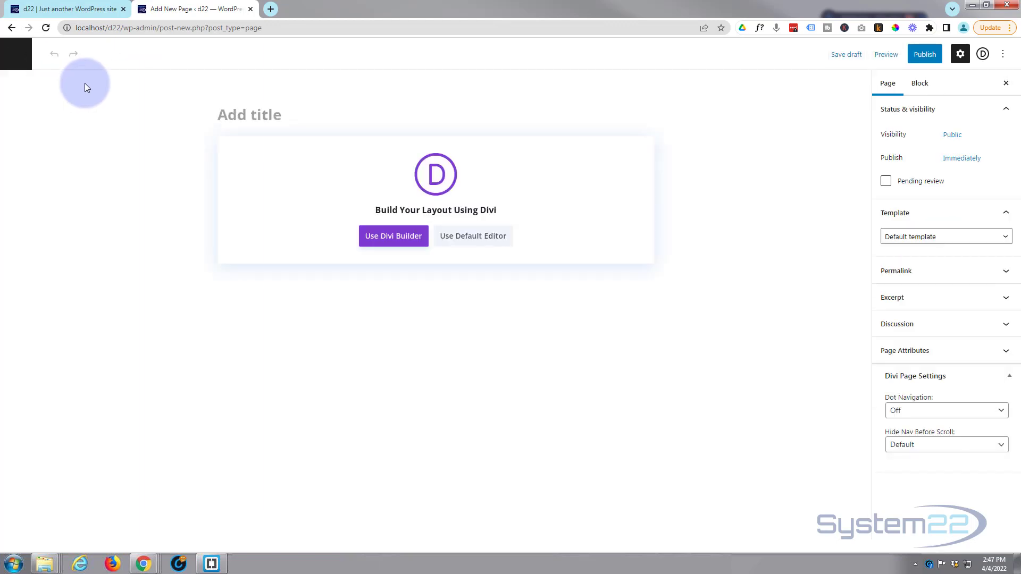
text(One Page Scroller)
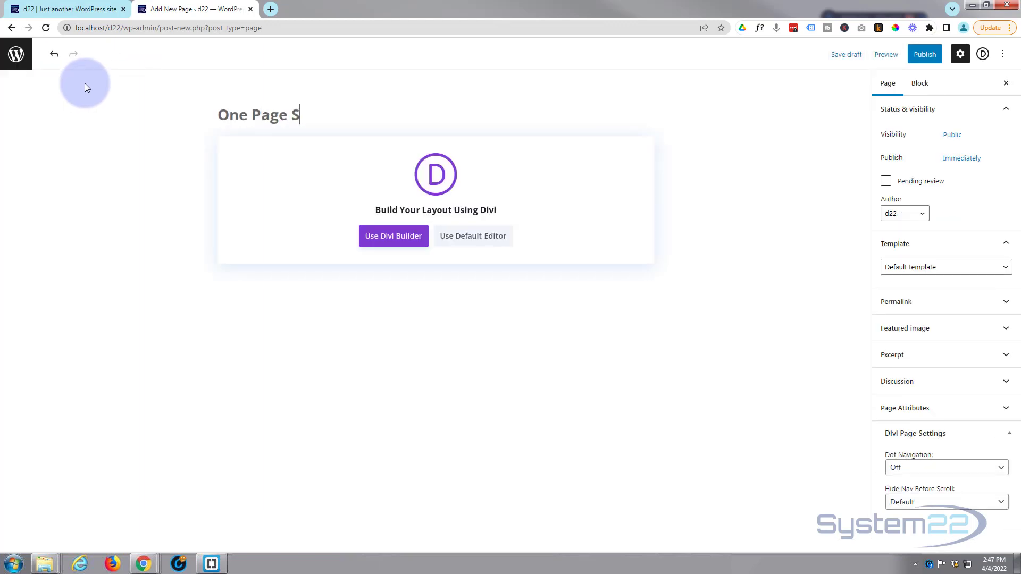
click(390, 239)
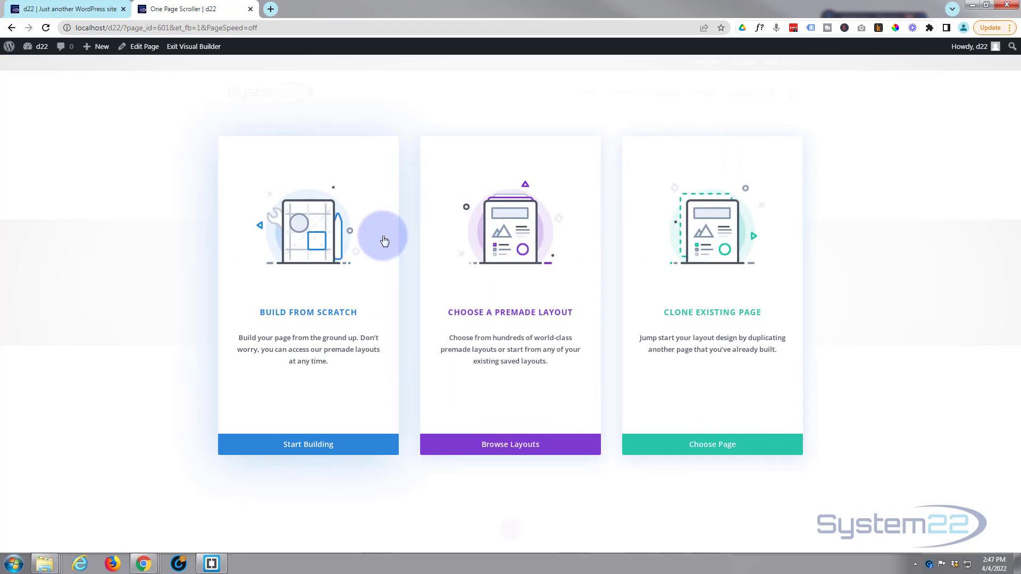
- Browse the premade layouts, filter them by the Services category and open the Copywriter Landing Page layout
click(521, 445)
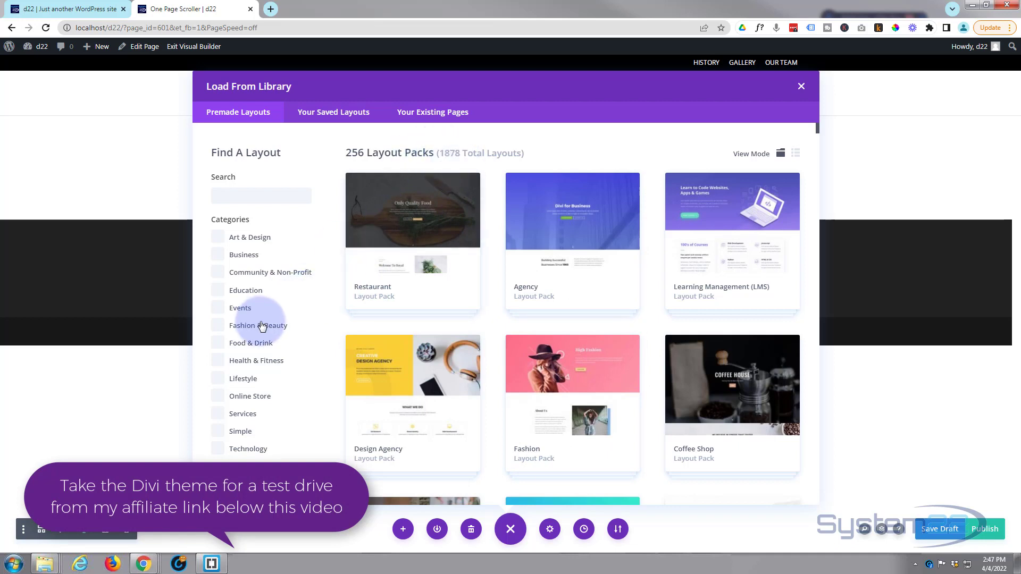
click(218, 414)
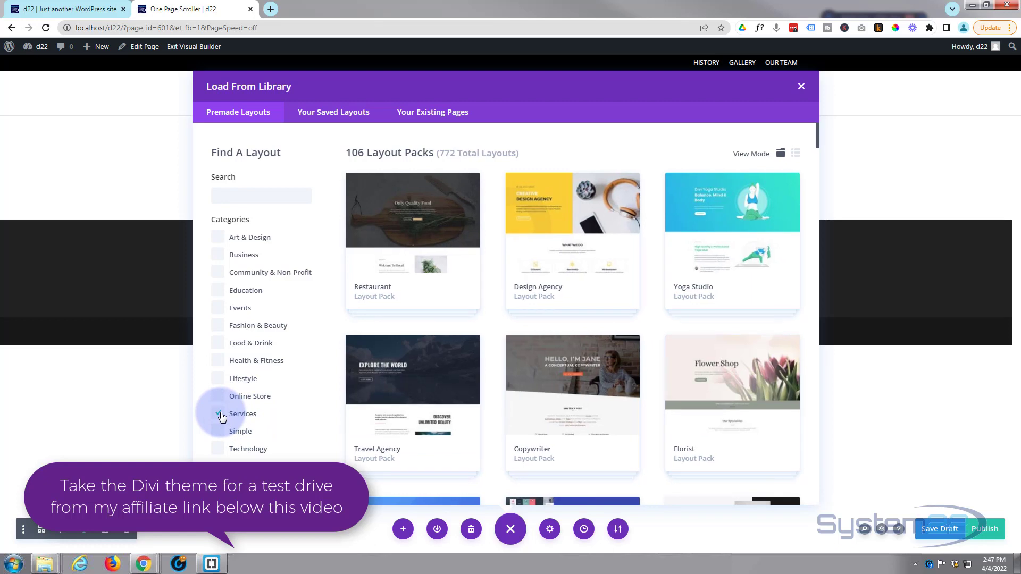
click(593, 435)
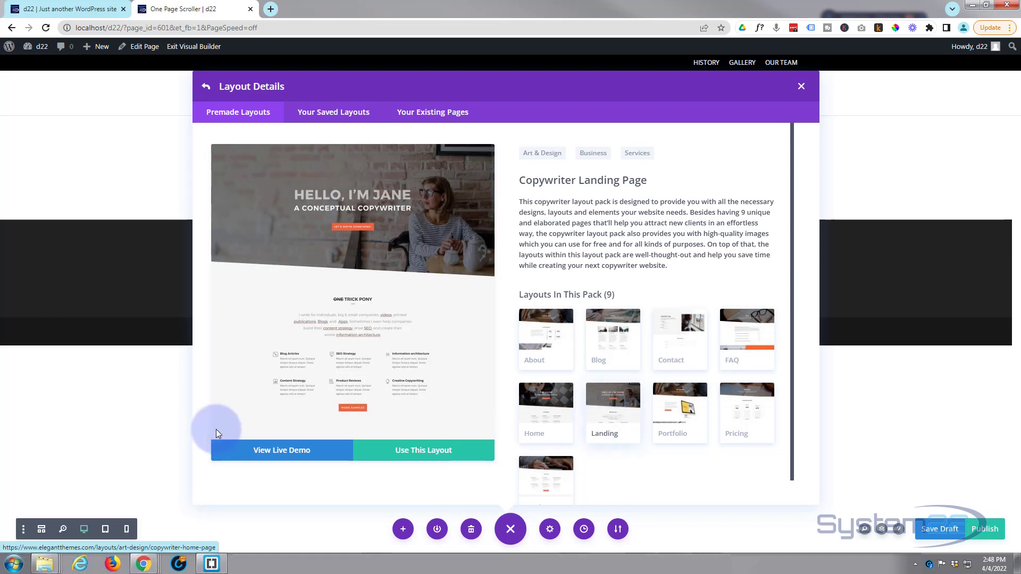
- Preview the Copywriter Landing Page live demo, close it and load the layout into the page
click(270, 452)
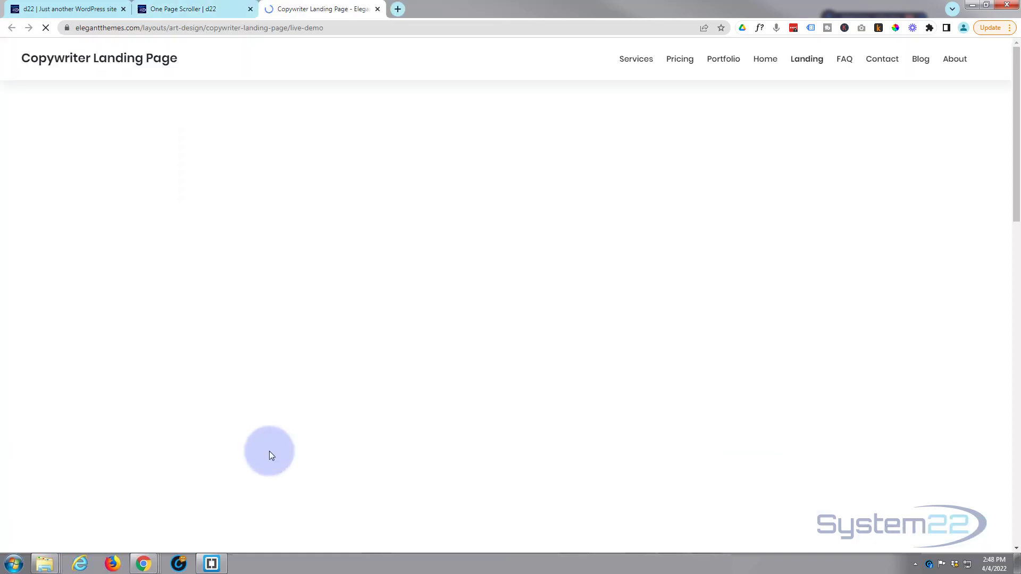
scroll(288, 393, down, 10)
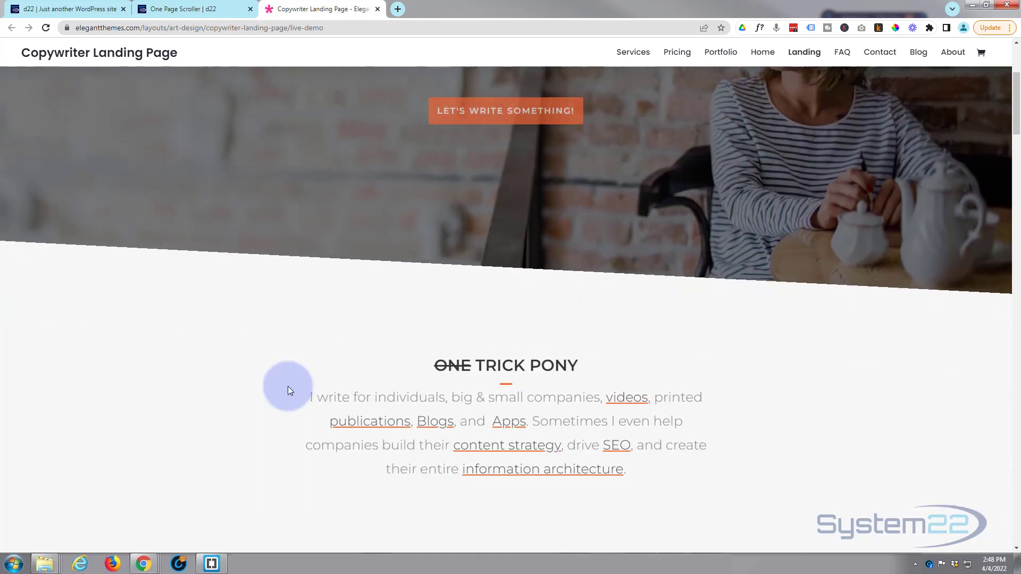
scroll(288, 387, down, 15)
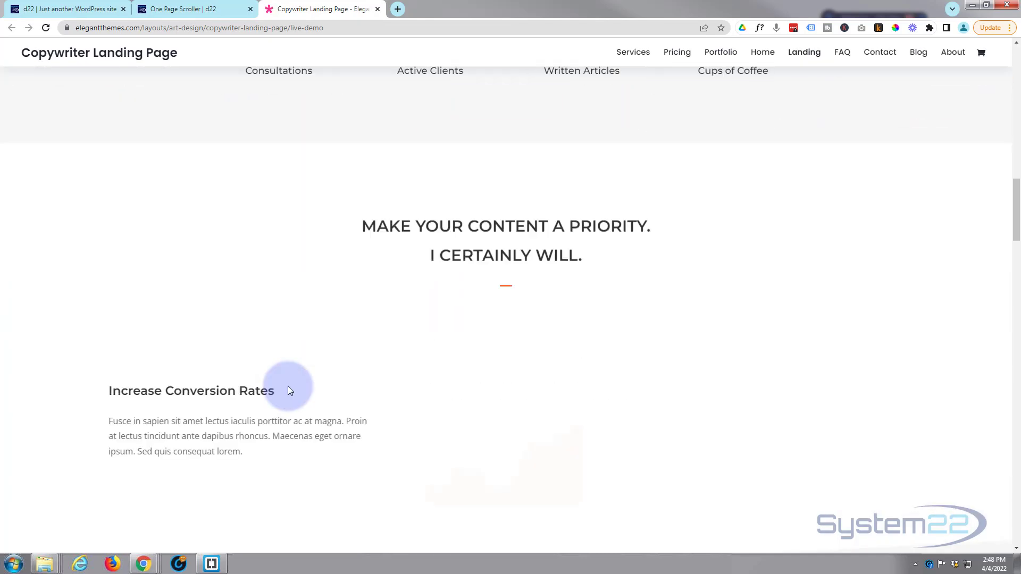
scroll(288, 387, down, 10)
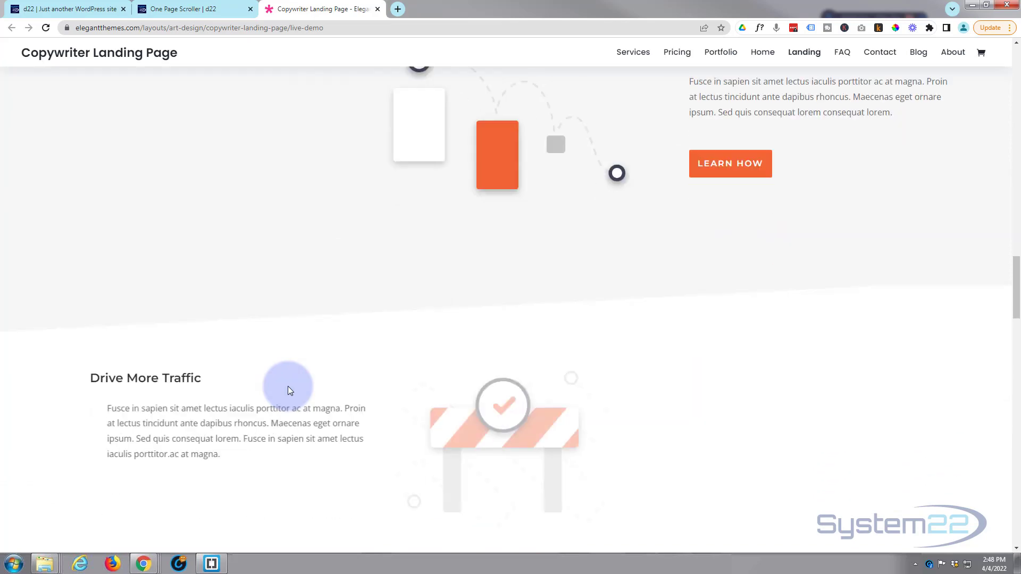
scroll(196, 354, up, 1)
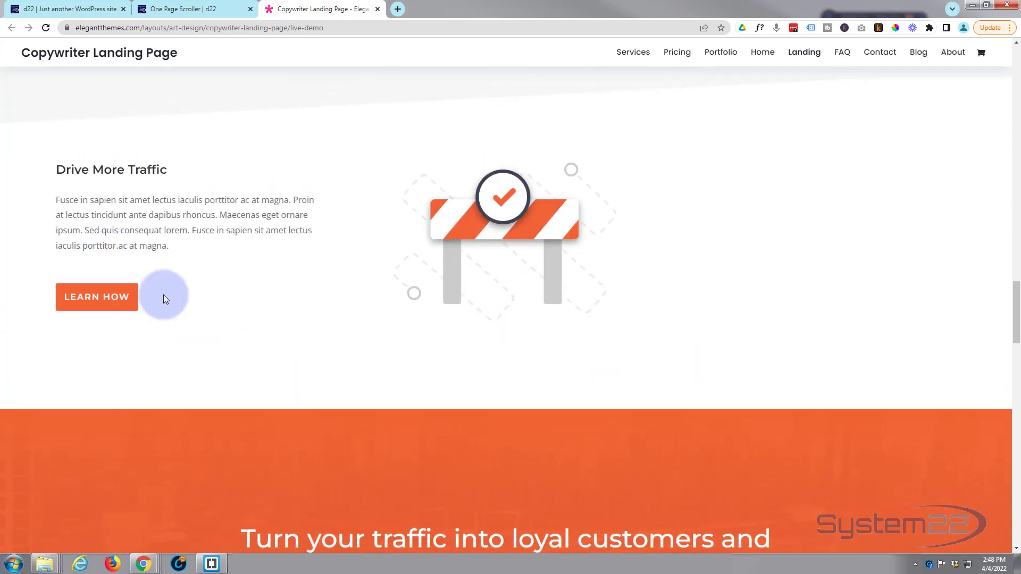
click(378, 9)
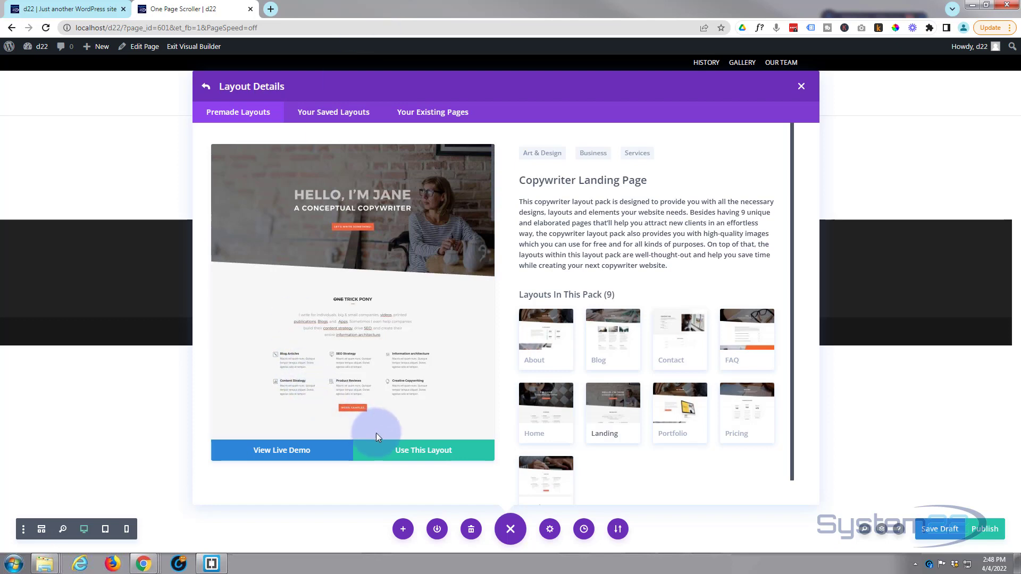
click(415, 453)
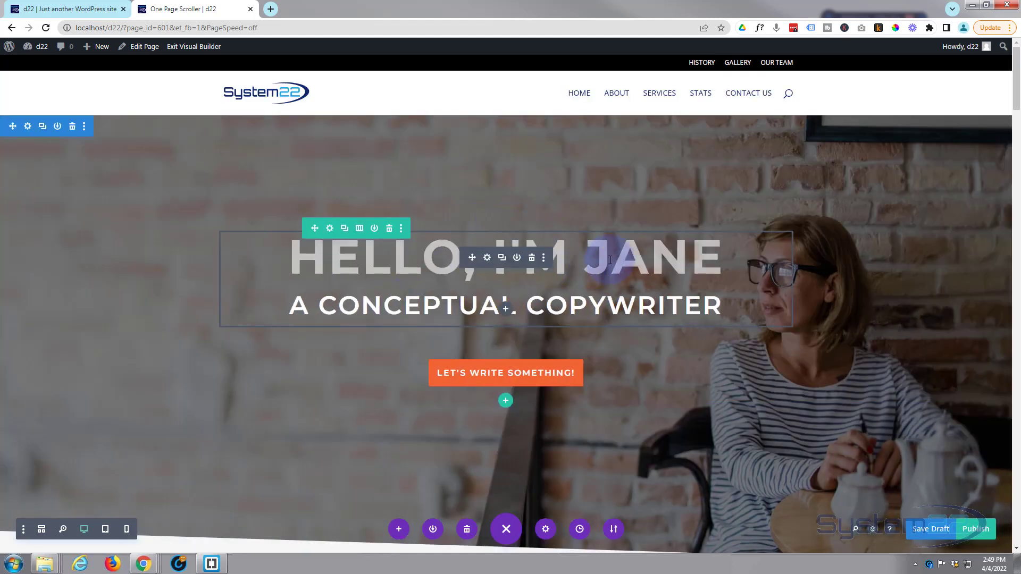
- Replace the first name in the hero heading with a different first name directly on the page
click(487, 259)
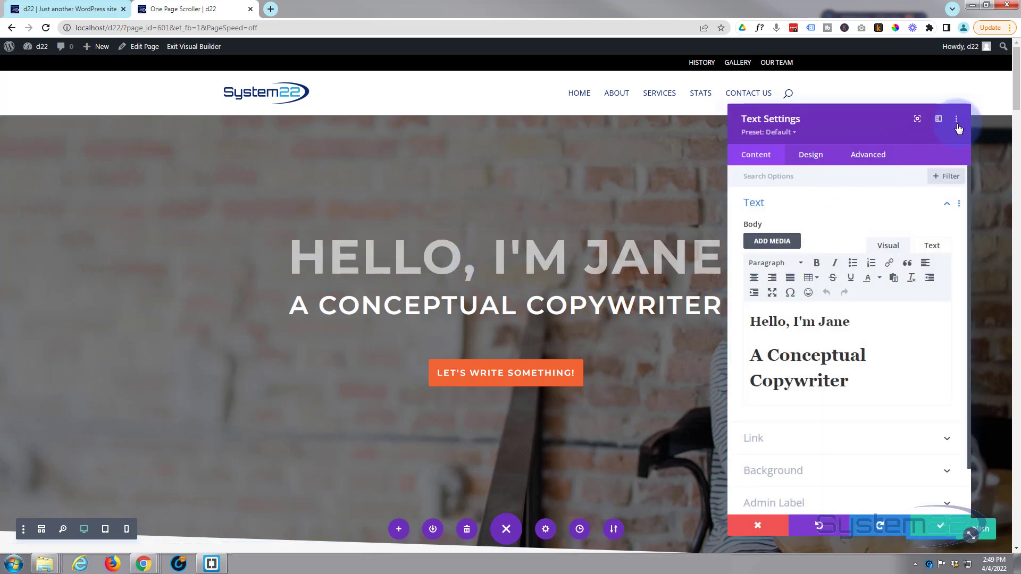
click(760, 526)
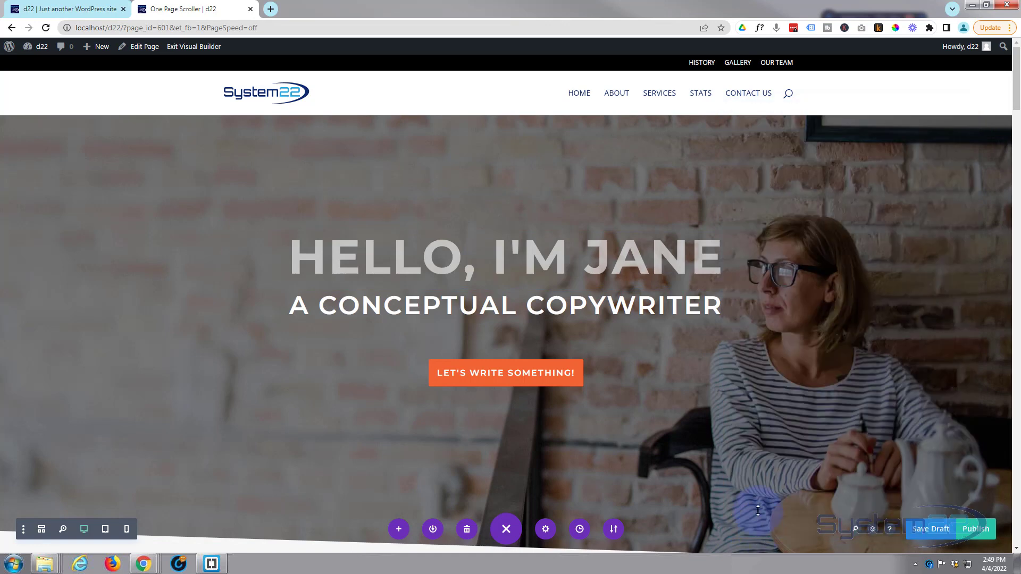
click(596, 262)
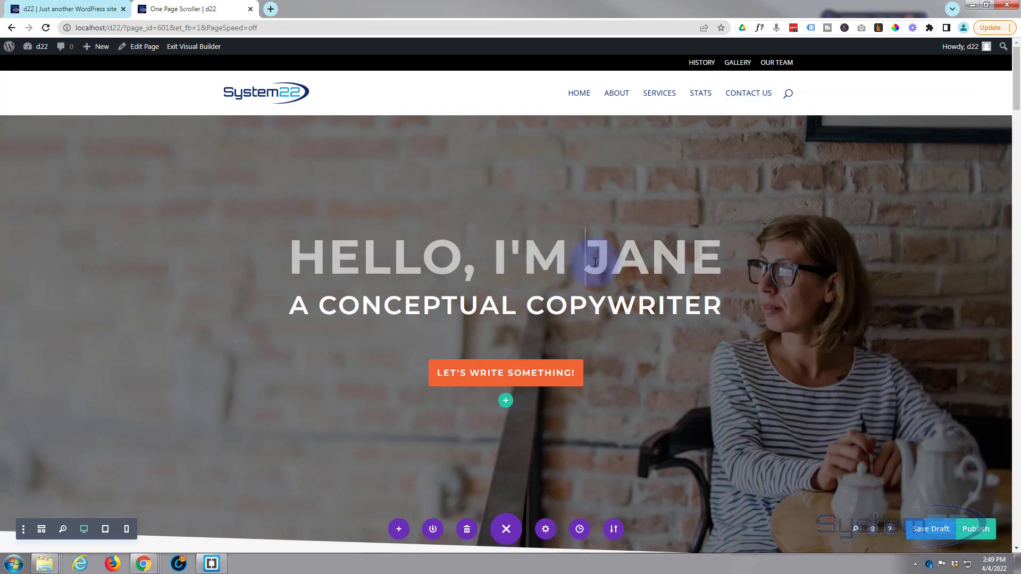
drag(596, 260, 729, 261)
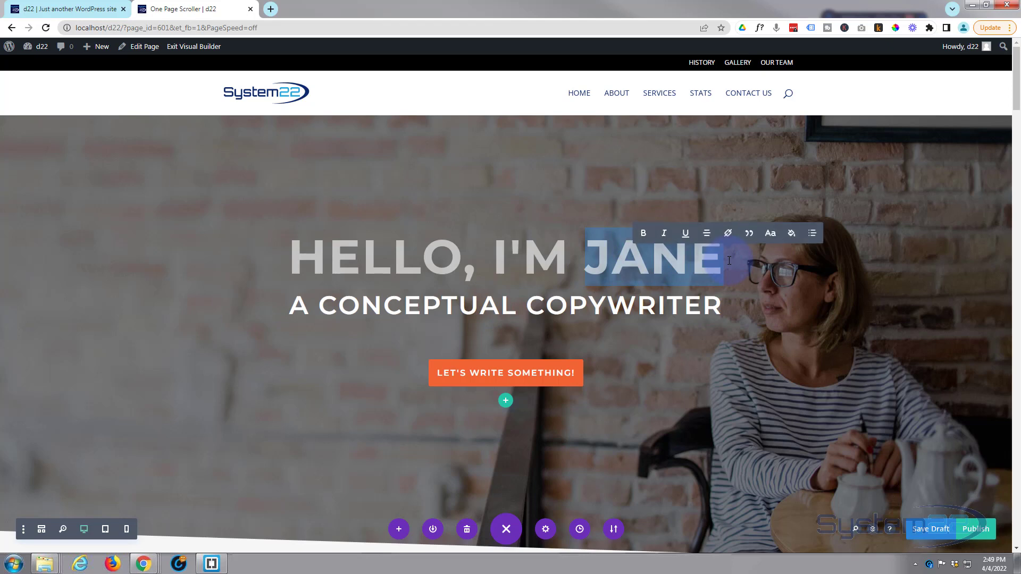
text(JAMIE)
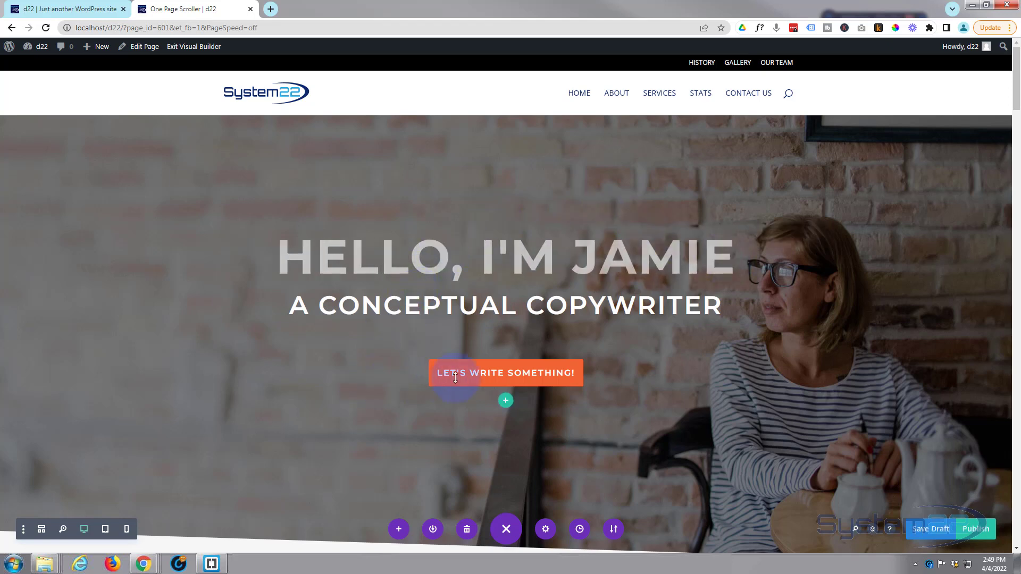
- Set the link URL of the "Let's Write Something!" button to #contact and save the button settings
click(488, 366)
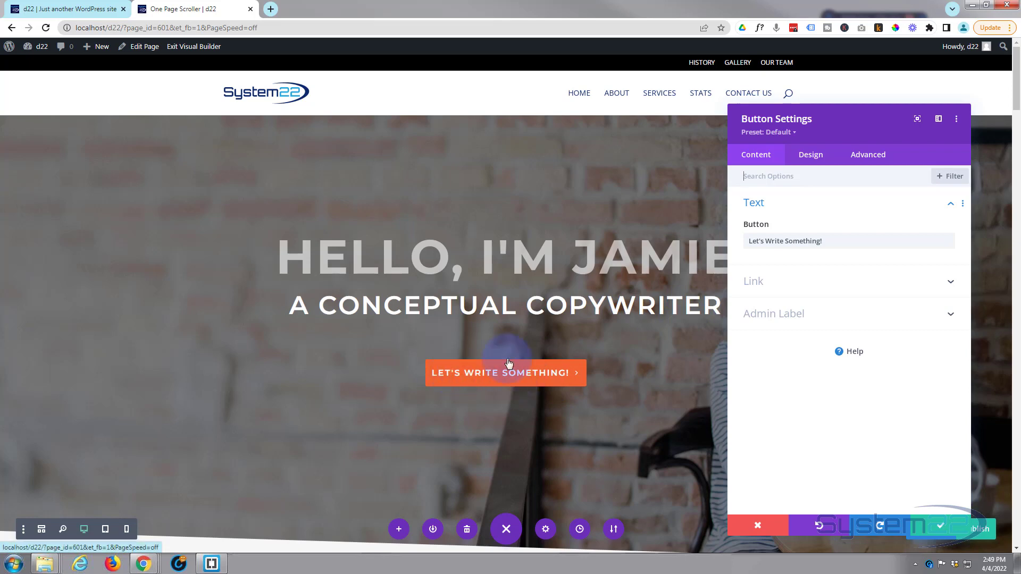
click(809, 289)
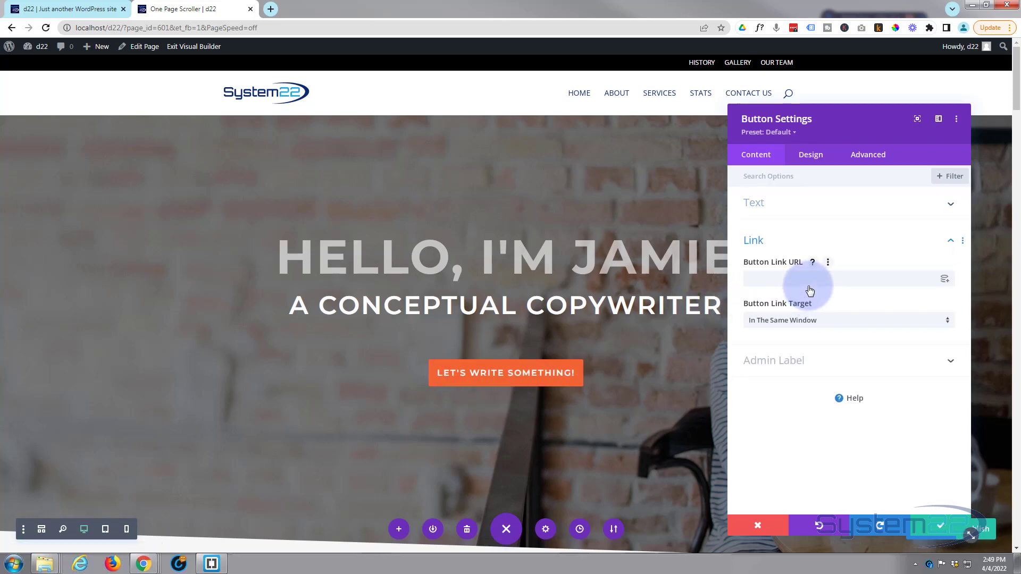
click(771, 279)
text(#contact)
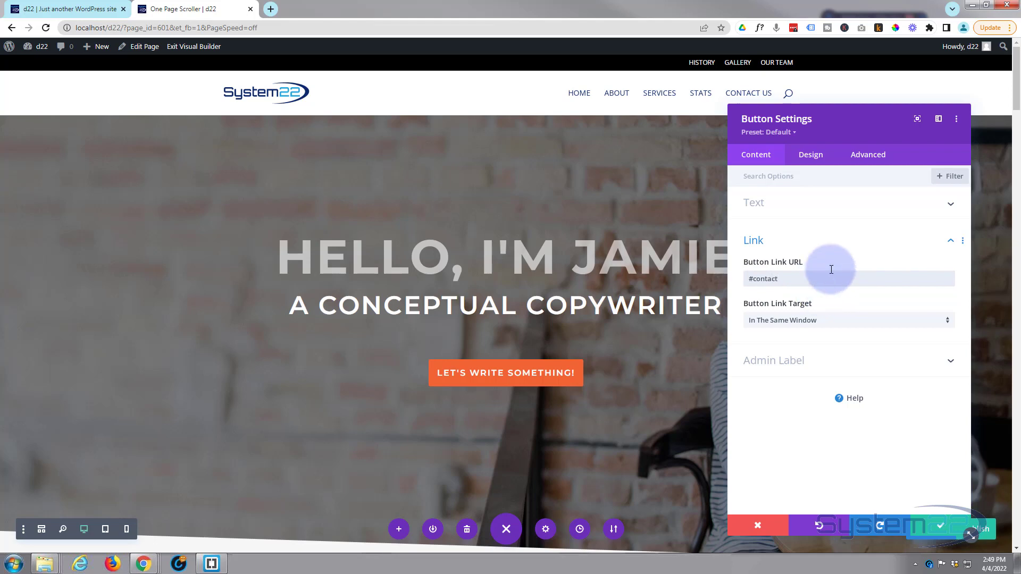
click(934, 527)
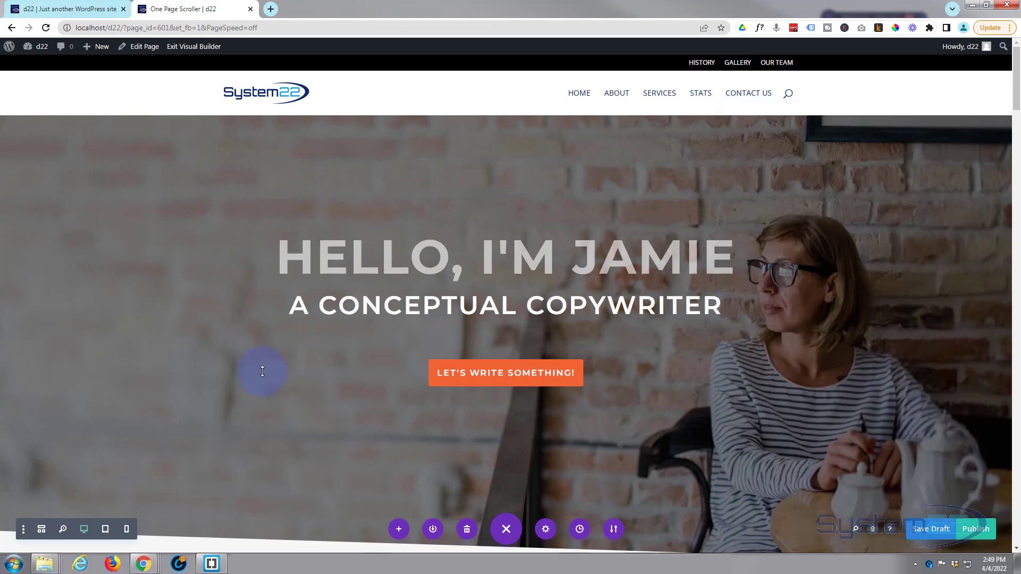
- Look through the page's sections and switch to wireframe view to examine the section structure down to the CTA Section
scroll(314, 382, down, 5)
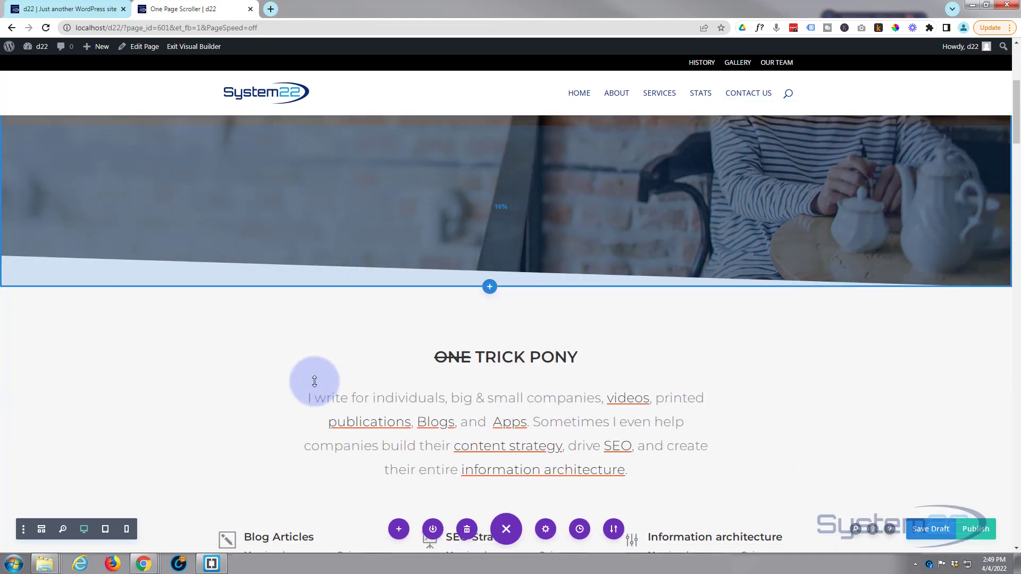
scroll(428, 376, down, 12)
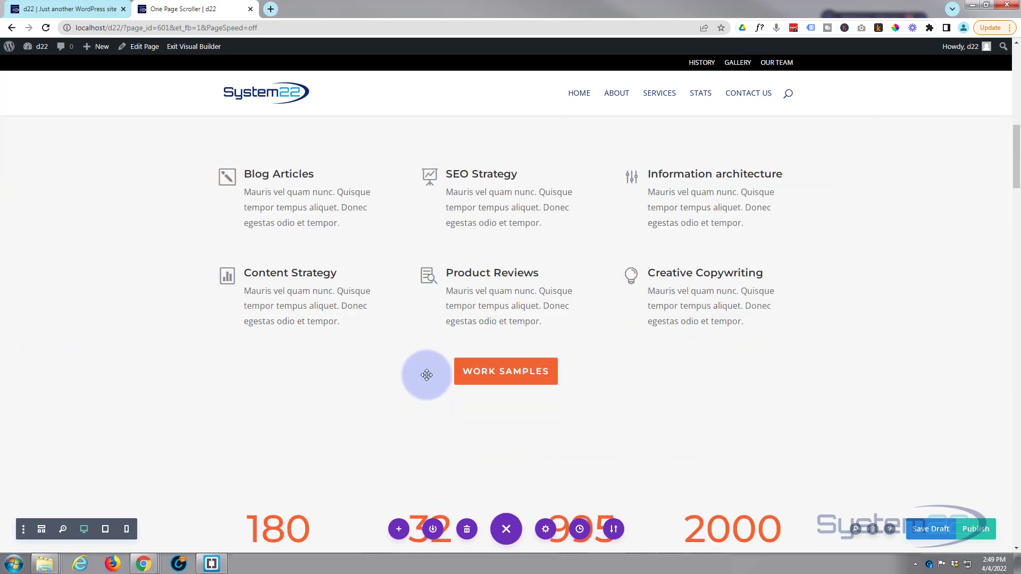
scroll(377, 377, down, 1)
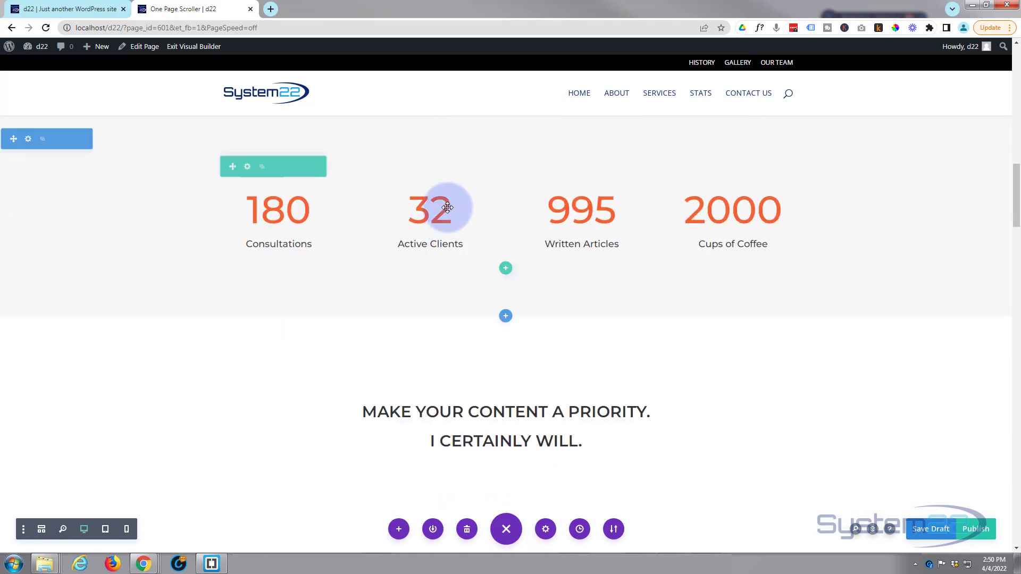
scroll(379, 351, down, 2)
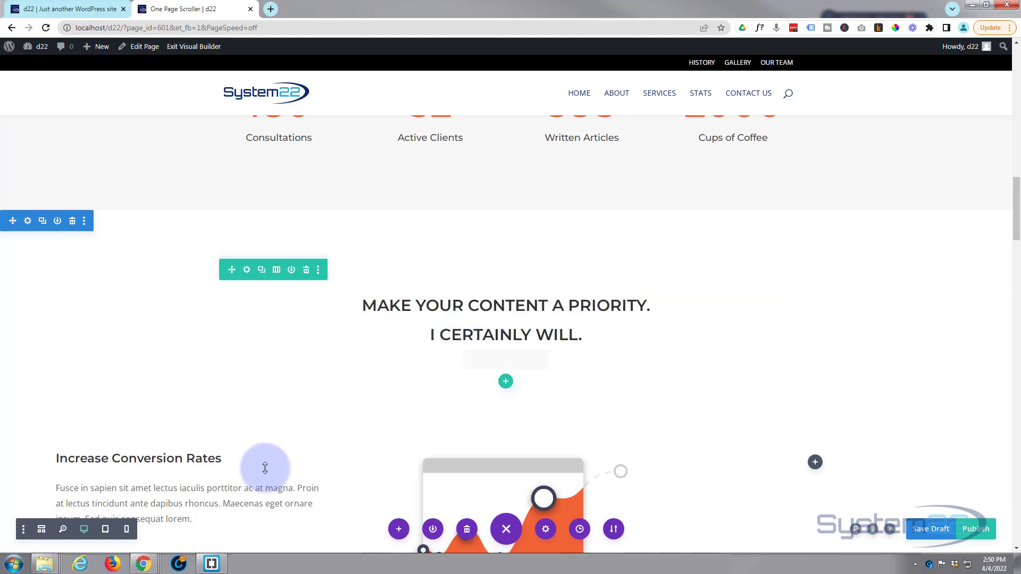
click(42, 532)
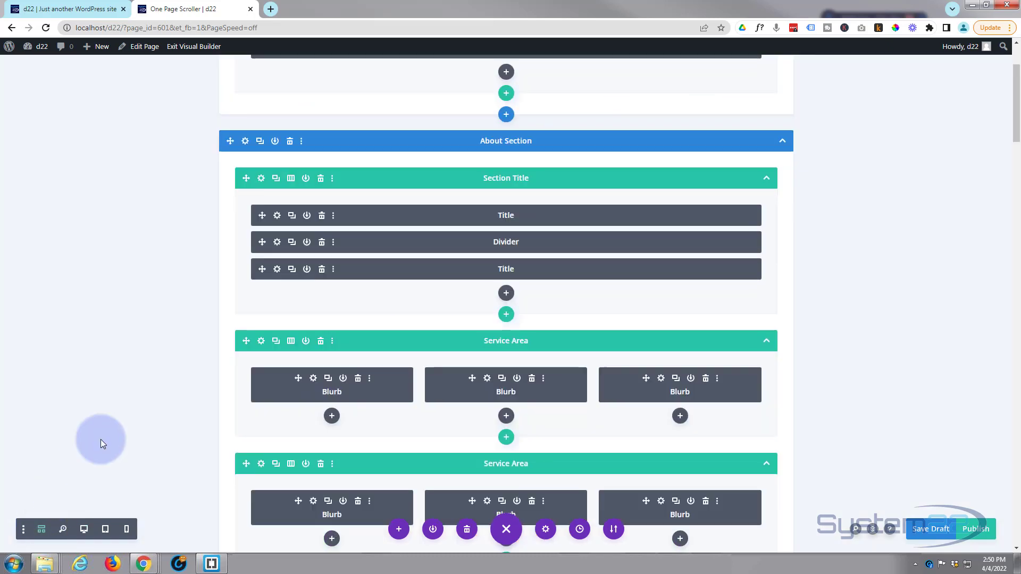
scroll(292, 291, down, 12)
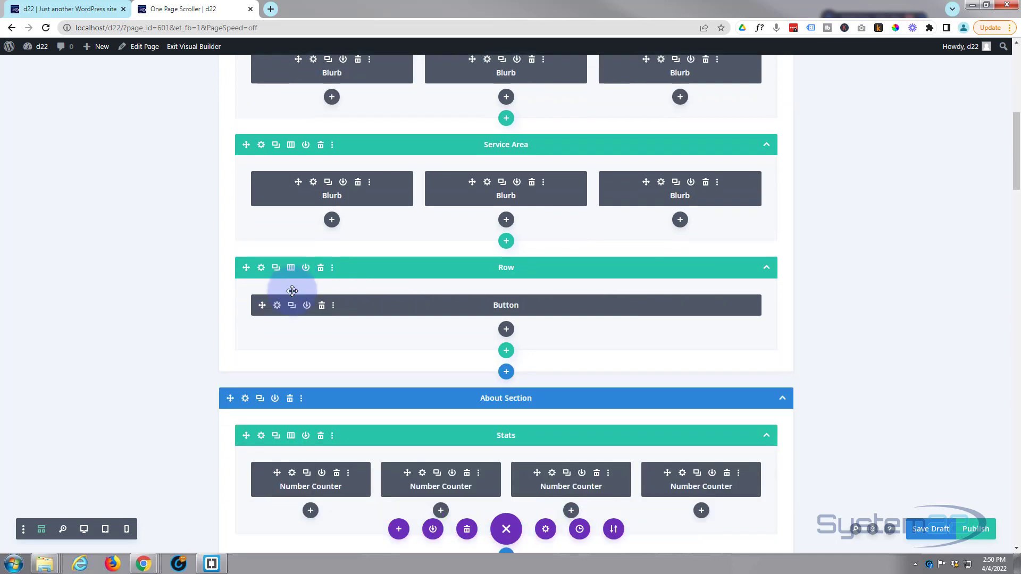
scroll(292, 291, down, 8)
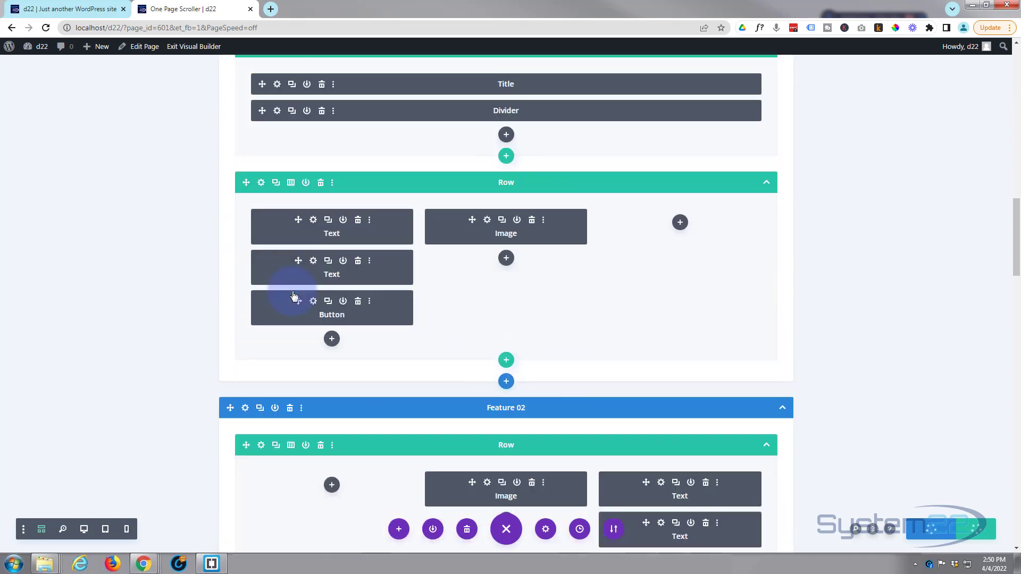
scroll(292, 291, down, 5)
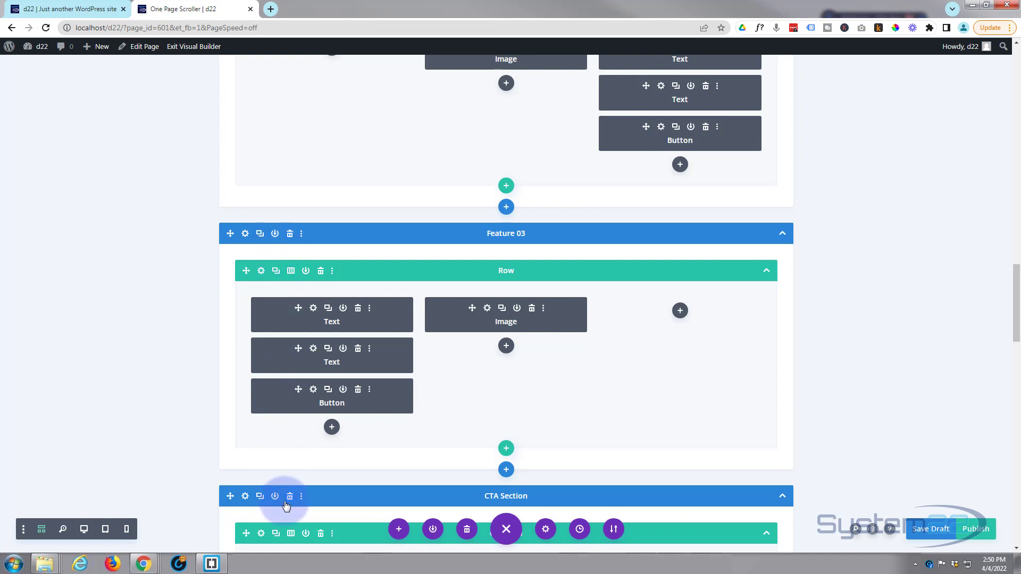
- Set the CSS ID of the Footer Section containing the contact form to contact and save the section settings
scroll(285, 503, down, 4)
scroll(284, 504, down, 9)
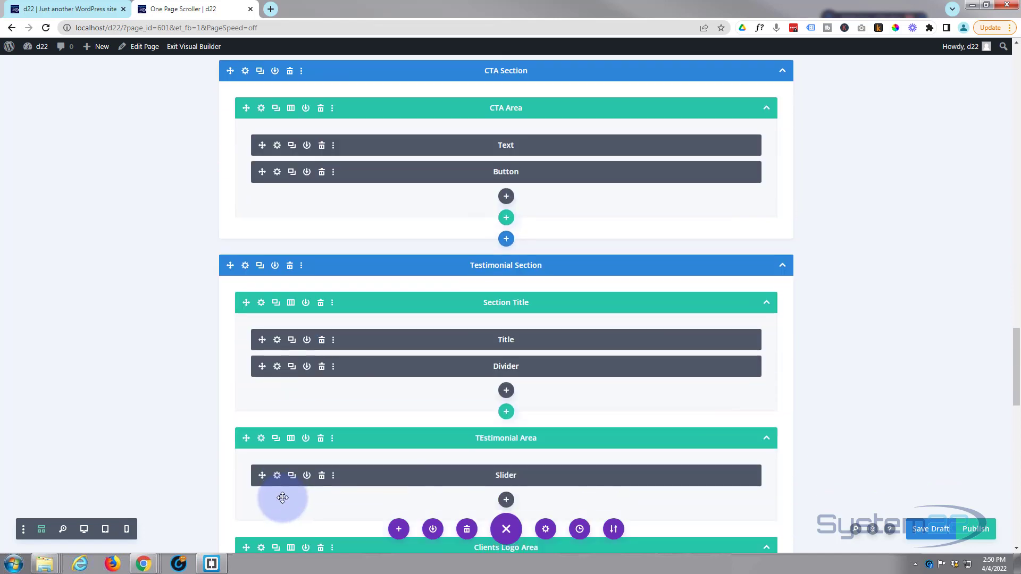
scroll(282, 498, down, 11)
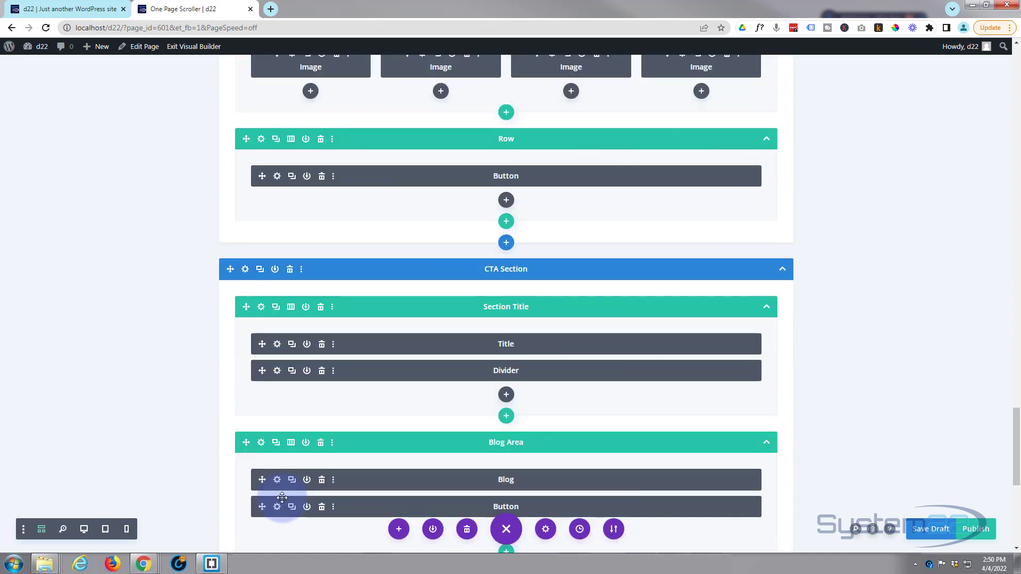
scroll(281, 498, down, 1)
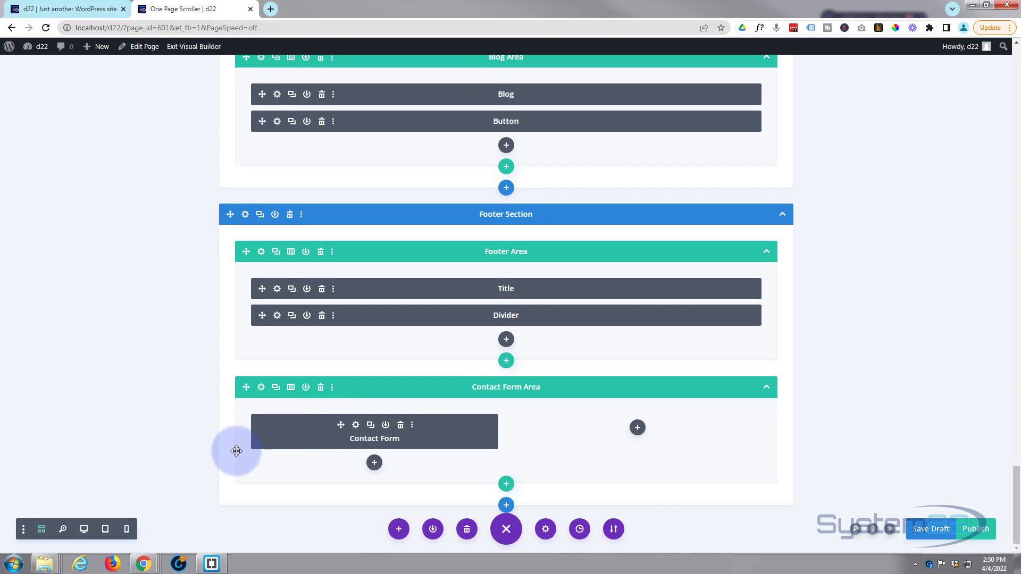
scroll(235, 455, up, 3)
scroll(235, 458, down, 2)
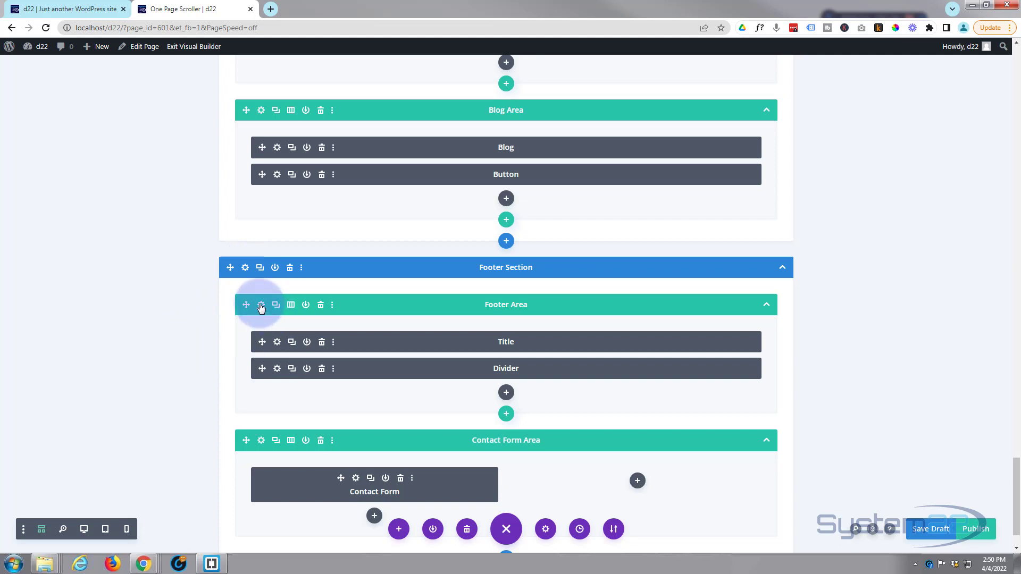
click(246, 268)
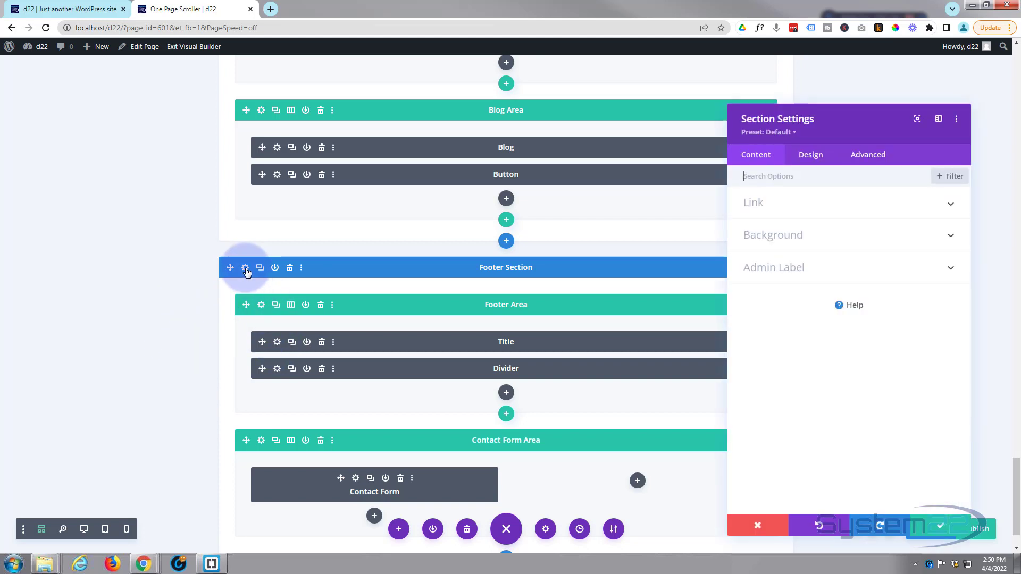
click(872, 155)
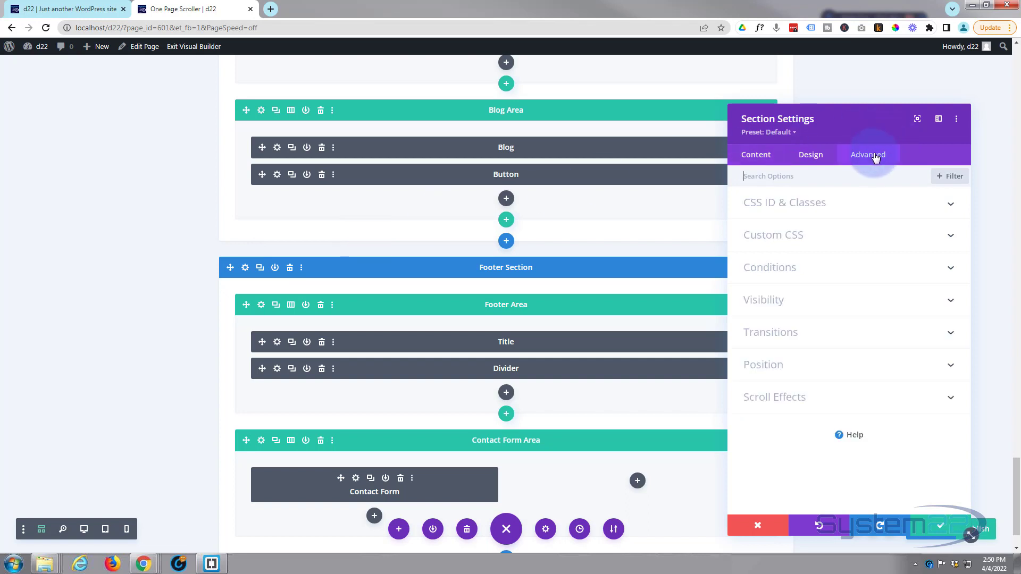
click(848, 204)
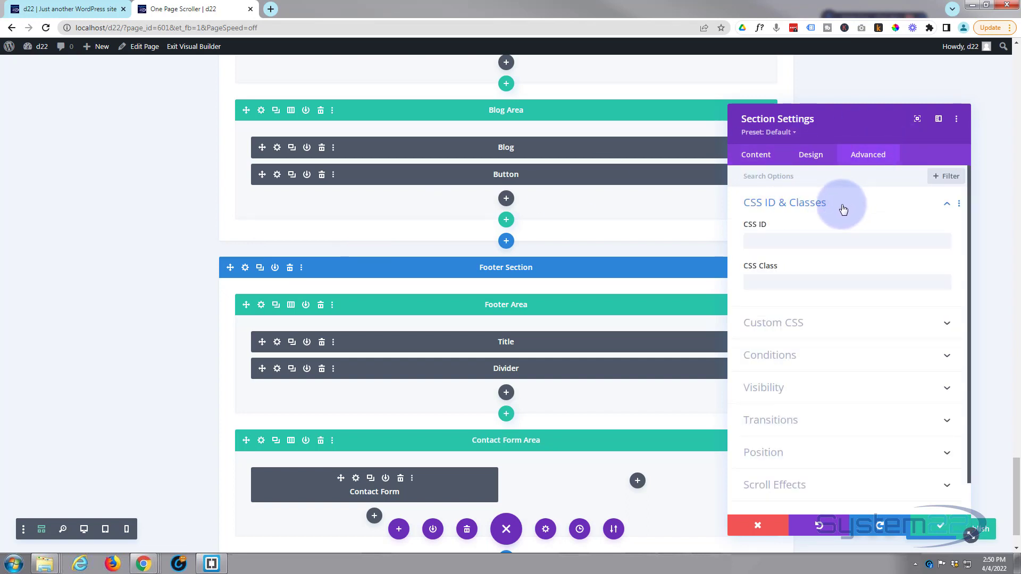
click(774, 236)
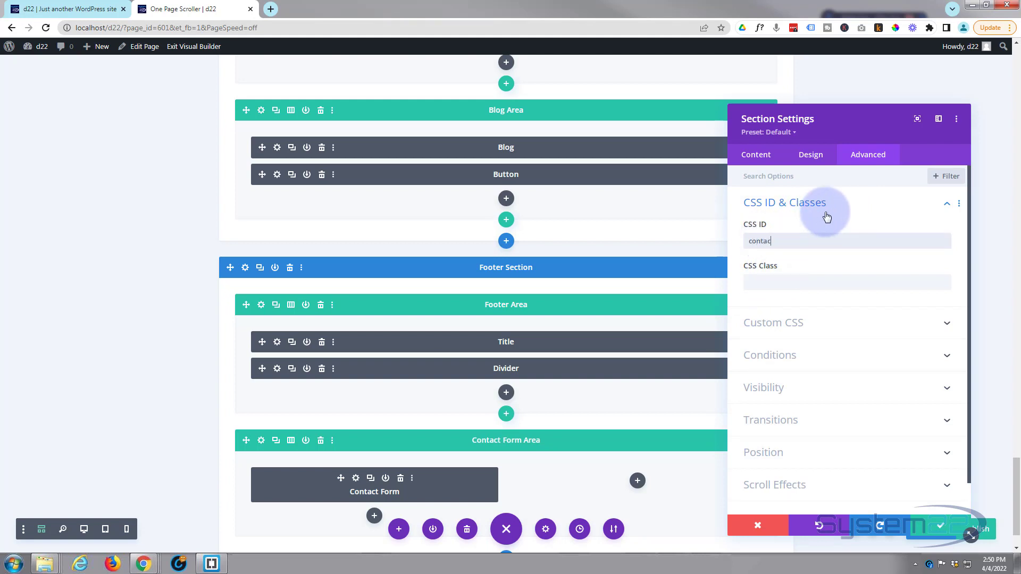
click(938, 524)
- Set the CSS ID of the Testimonial Section to testimonial and save the section settings
scroll(386, 364, up, 7)
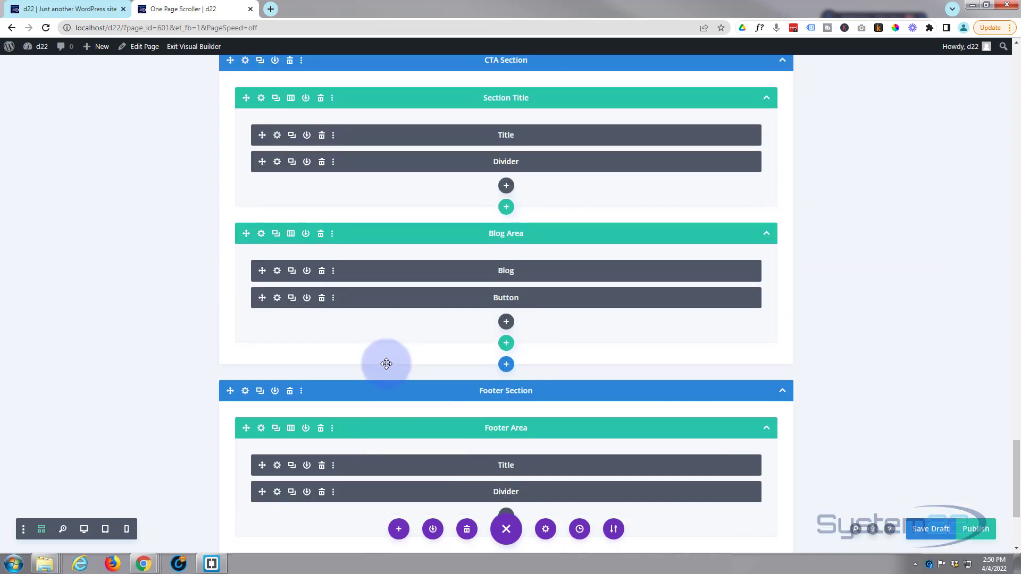
scroll(387, 364, up, 8)
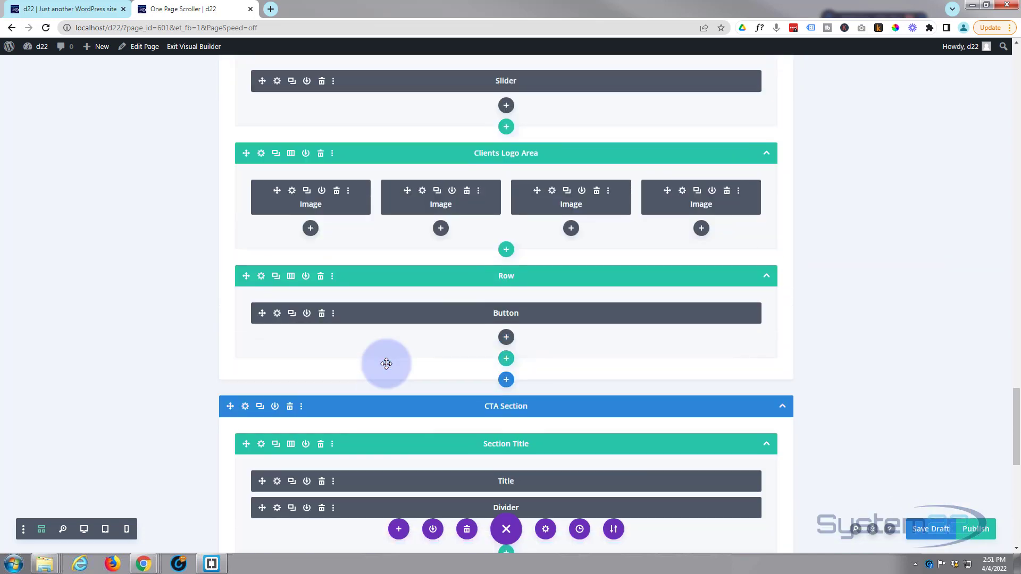
scroll(387, 364, up, 2)
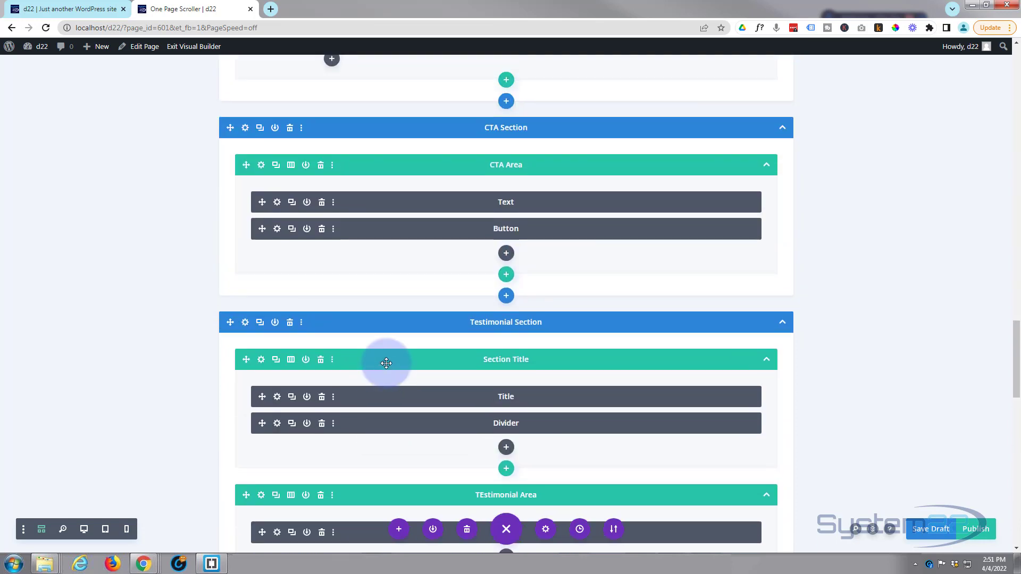
click(245, 323)
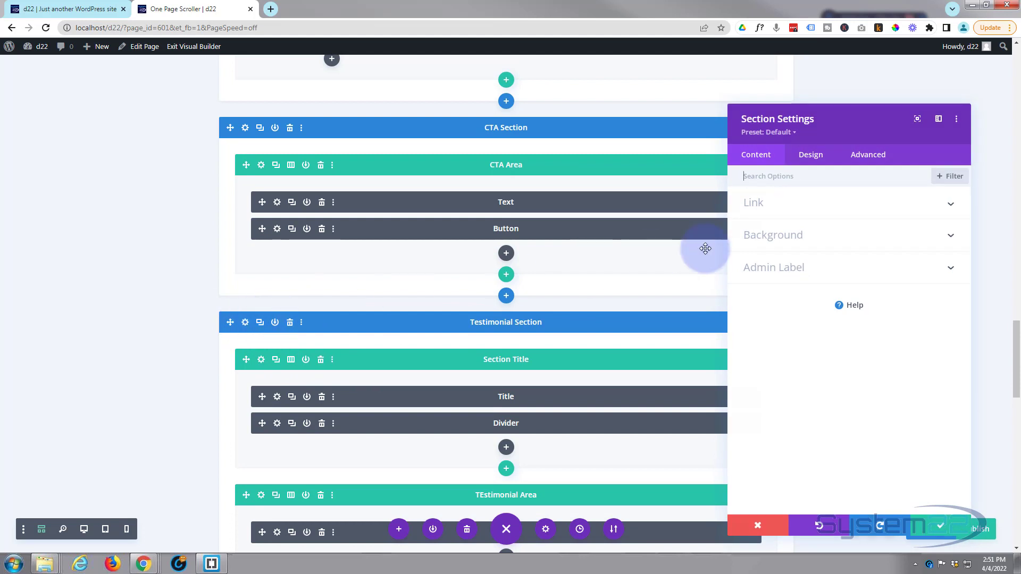
click(865, 159)
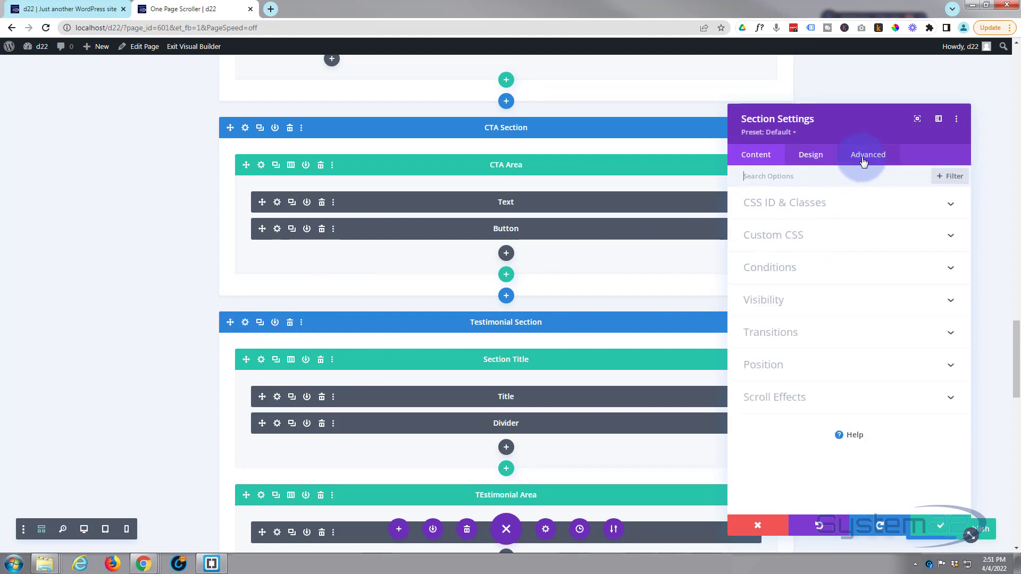
click(837, 208)
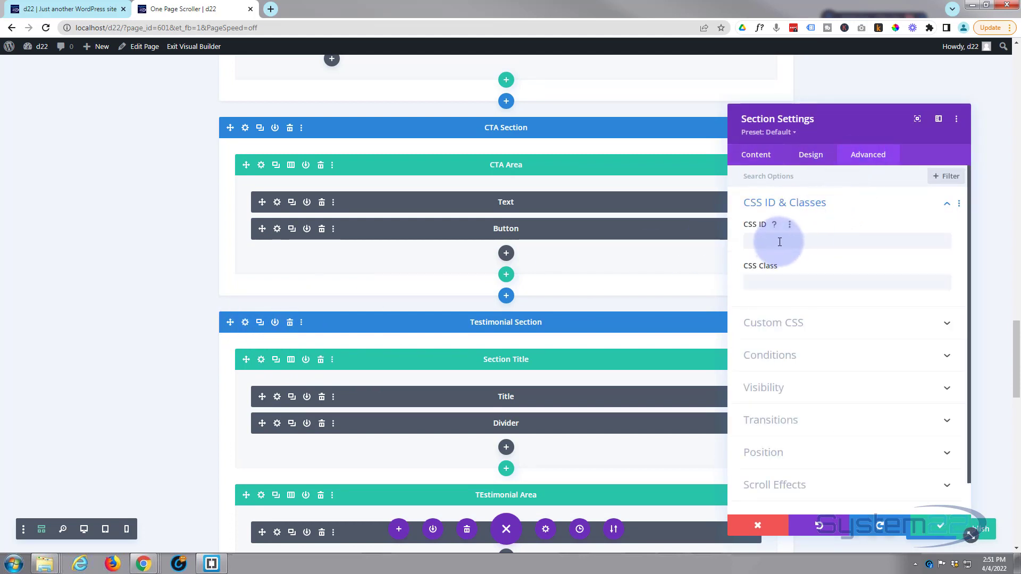
click(780, 242)
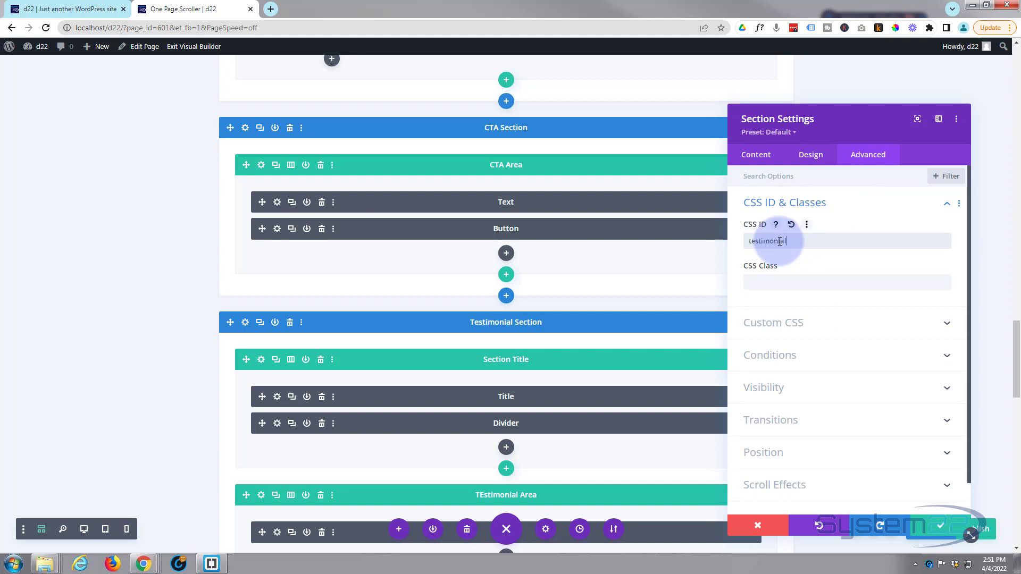
click(941, 532)
scroll(393, 285, up, 3)
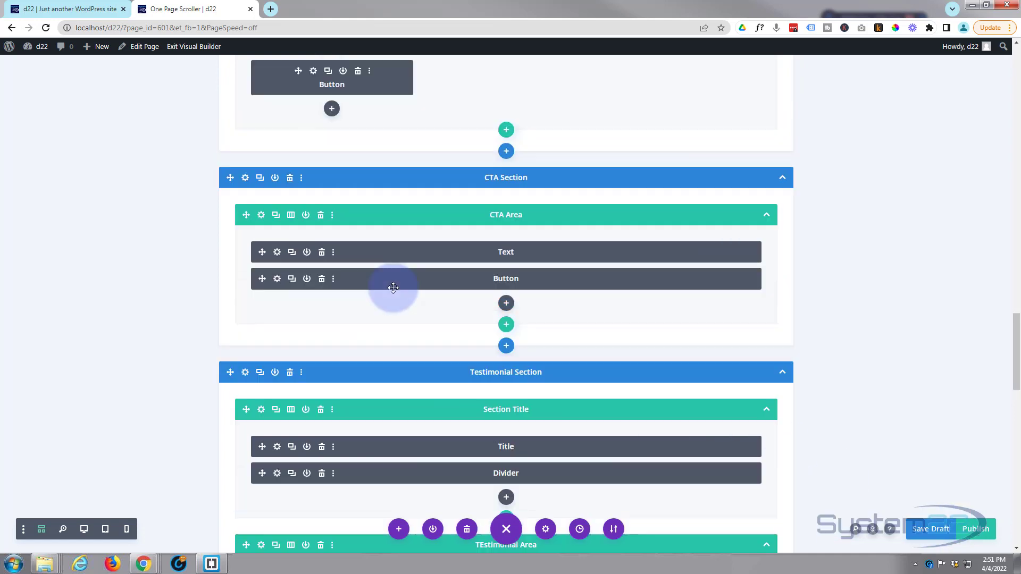
scroll(393, 288, up, 6)
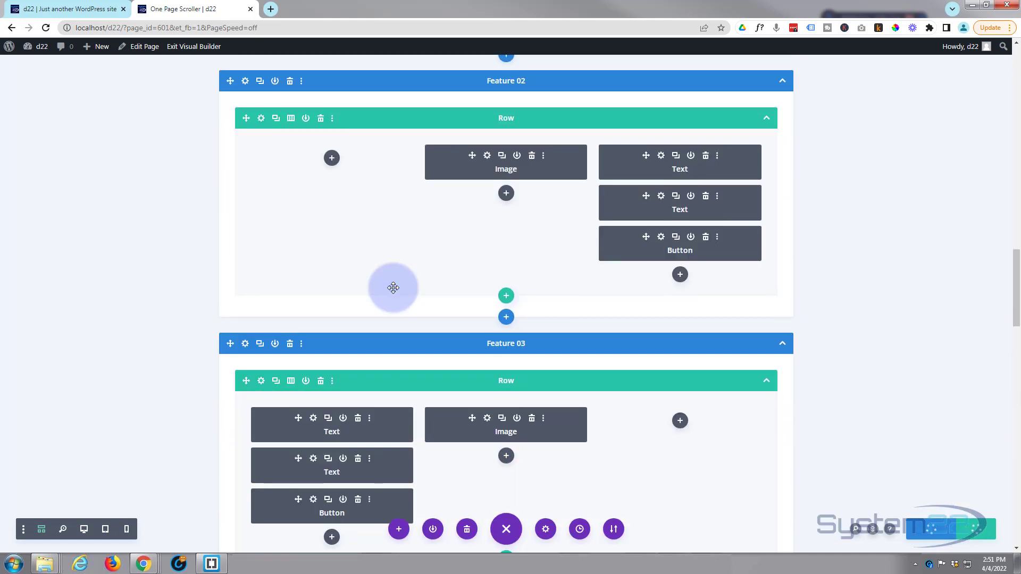
click(246, 346)
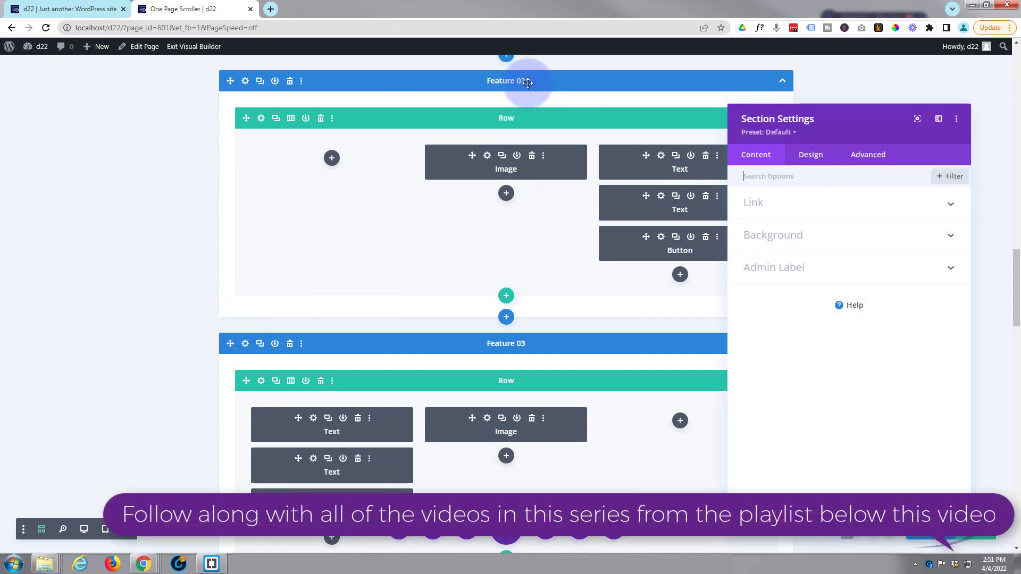
click(711, 456)
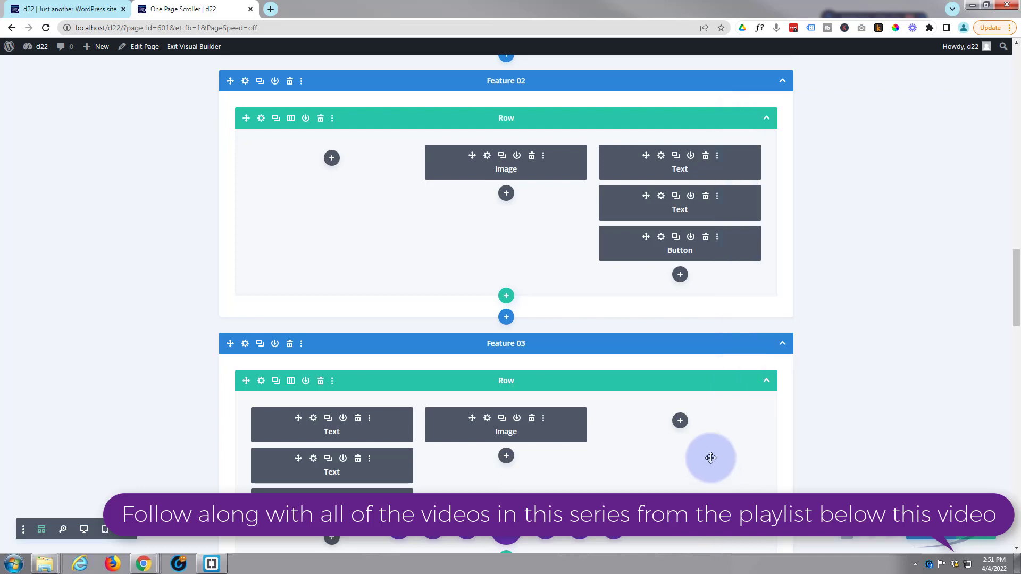
- Set the CSS ID of the Feature 01 section to feature and save the section settings
scroll(704, 433, up, 7)
scroll(703, 433, up, 4)
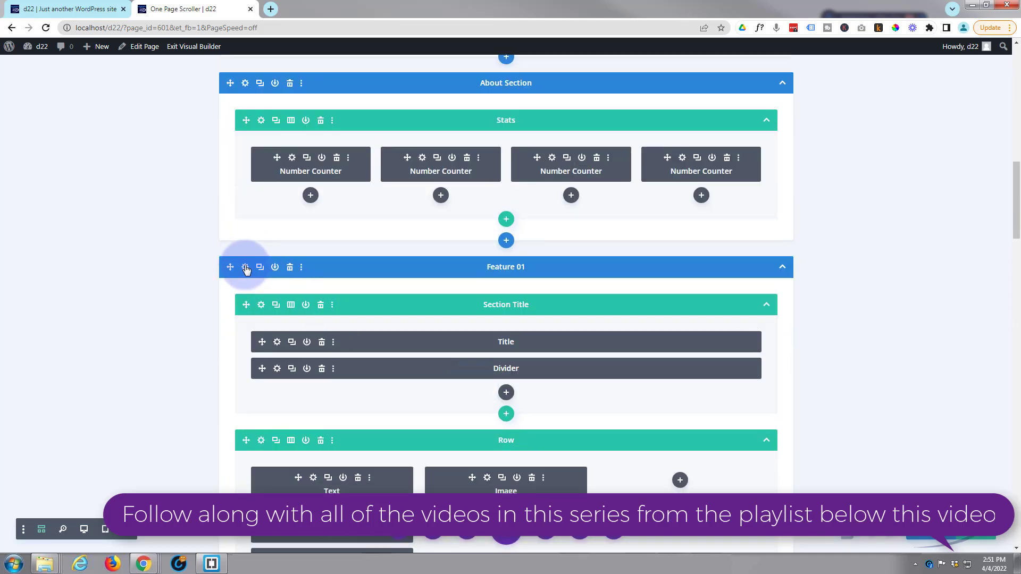
click(246, 268)
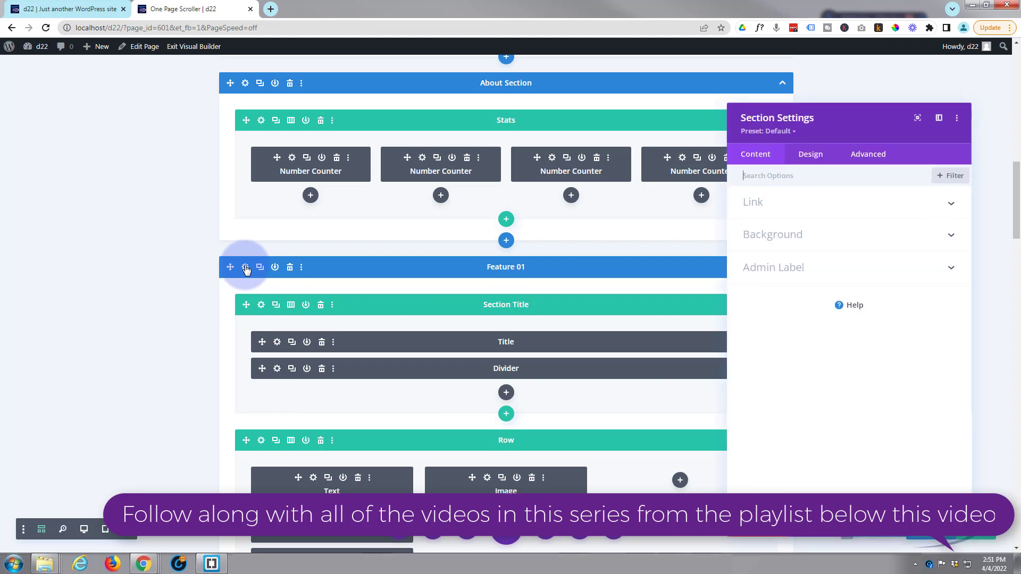
click(881, 159)
click(837, 198)
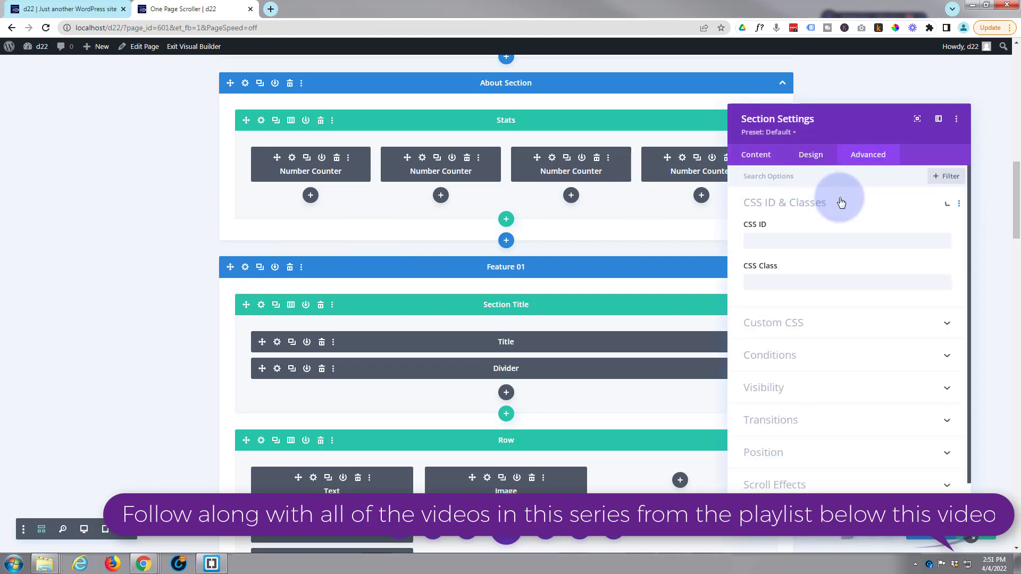
click(784, 240)
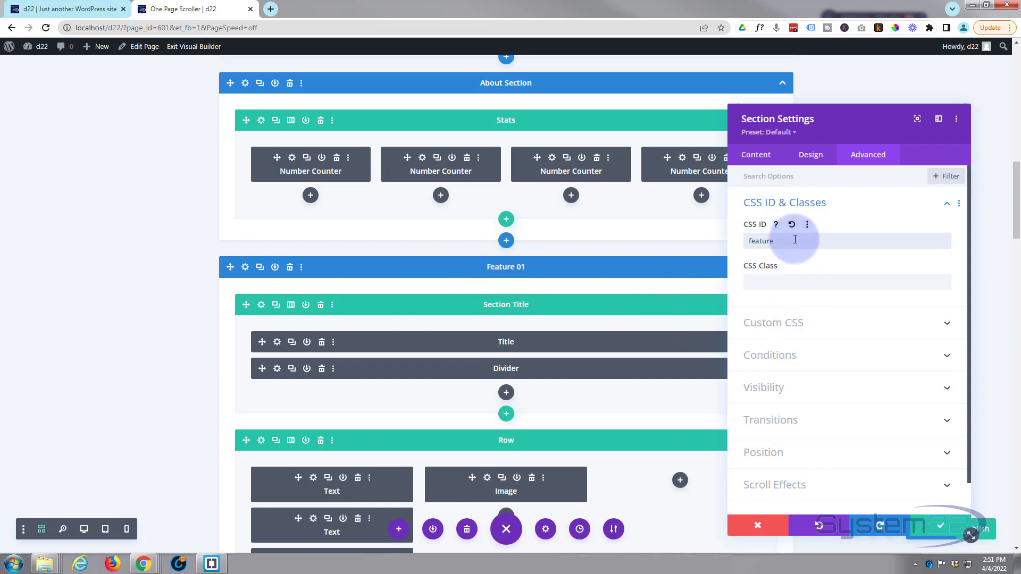
click(934, 526)
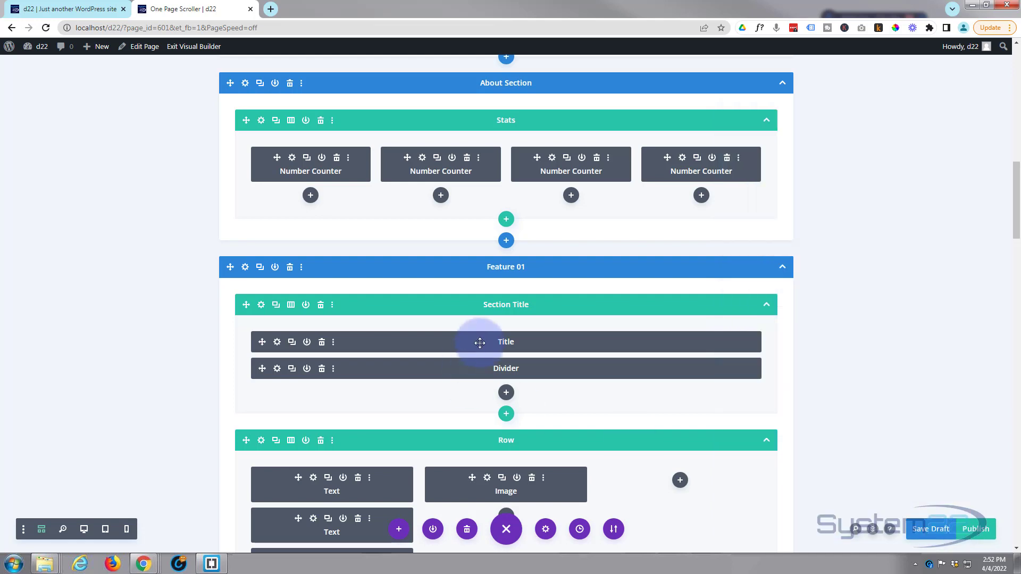
- Set the CSS ID of the About Section containing the Stats row to about and save the section settings
scroll(481, 343, up, 3)
scroll(480, 342, up, 5)
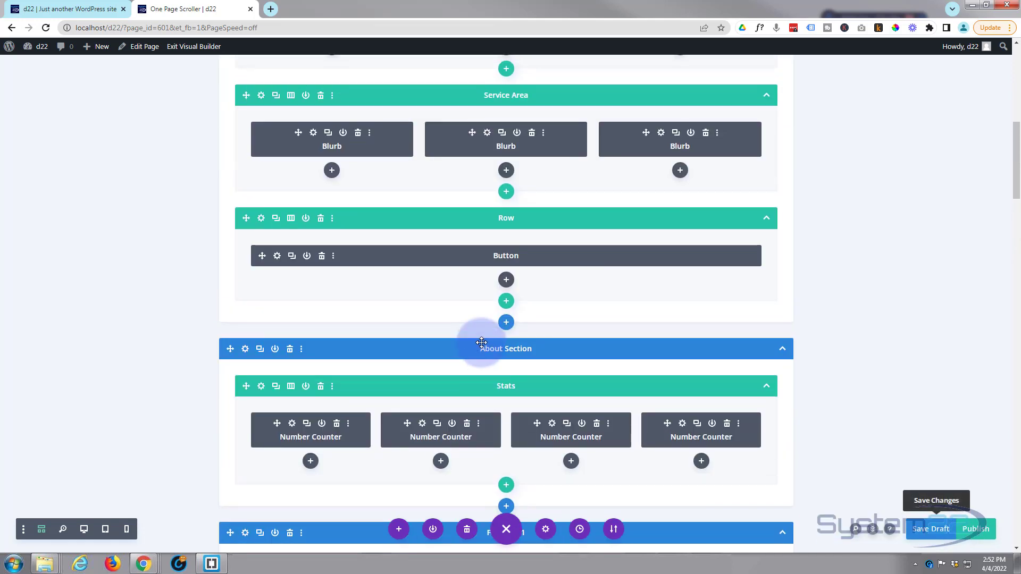
scroll(481, 343, down, 3)
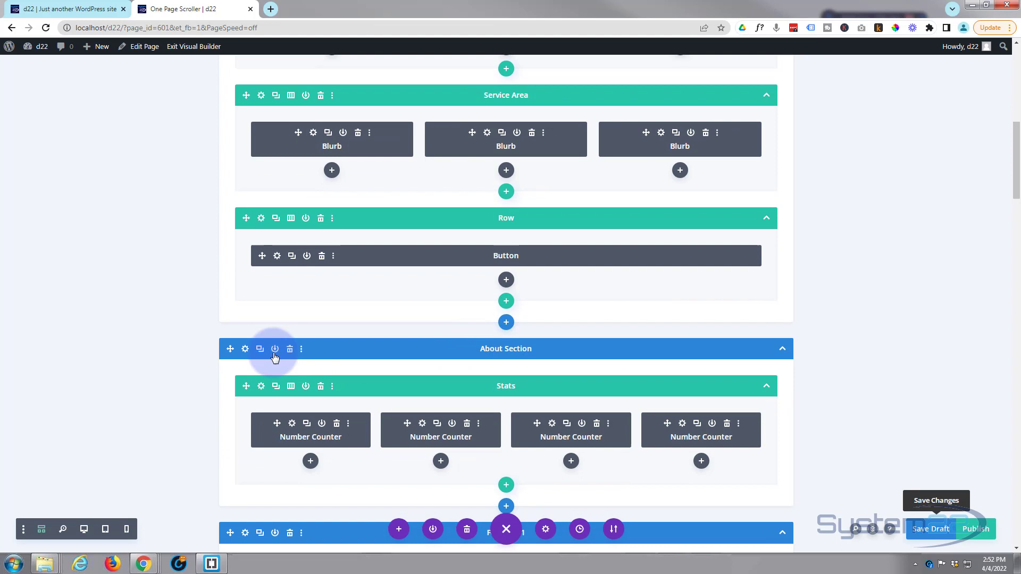
click(246, 349)
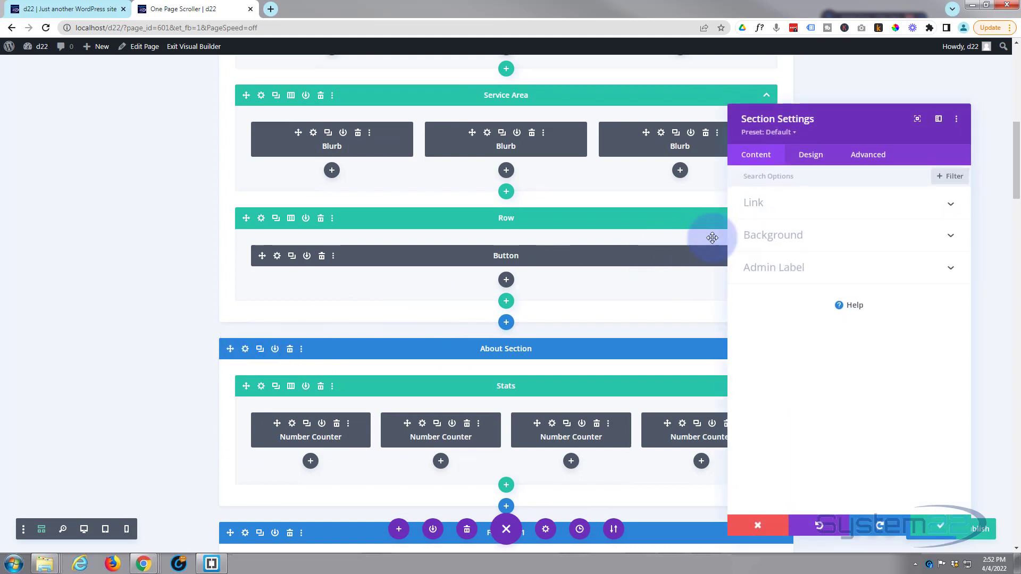
click(867, 156)
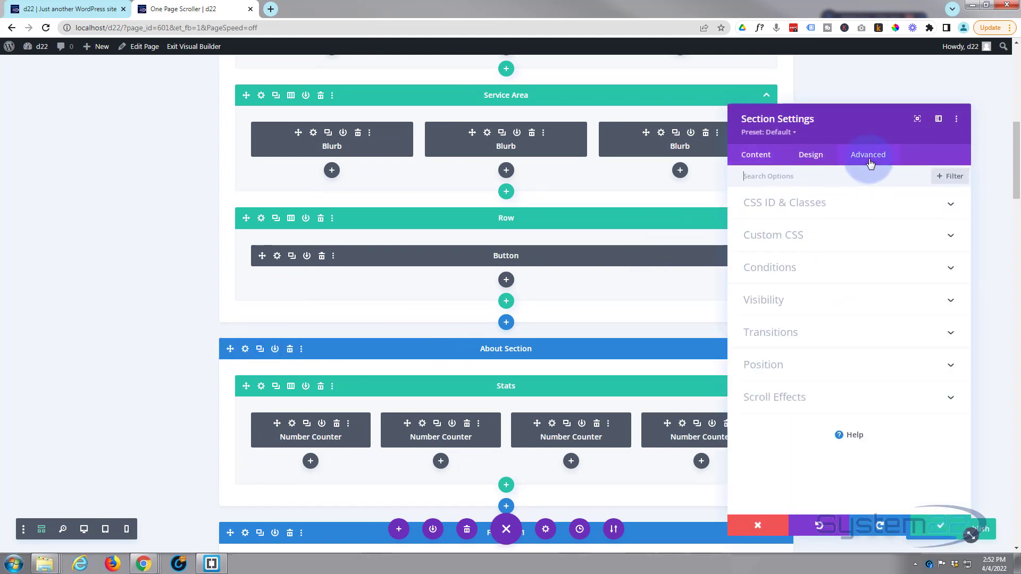
click(860, 207)
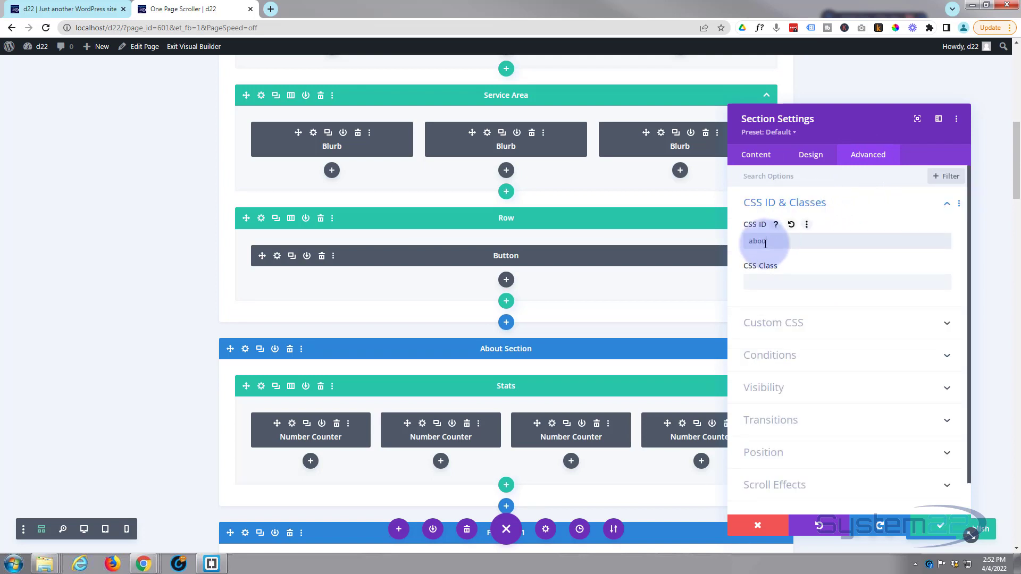
click(766, 243)
text(about)
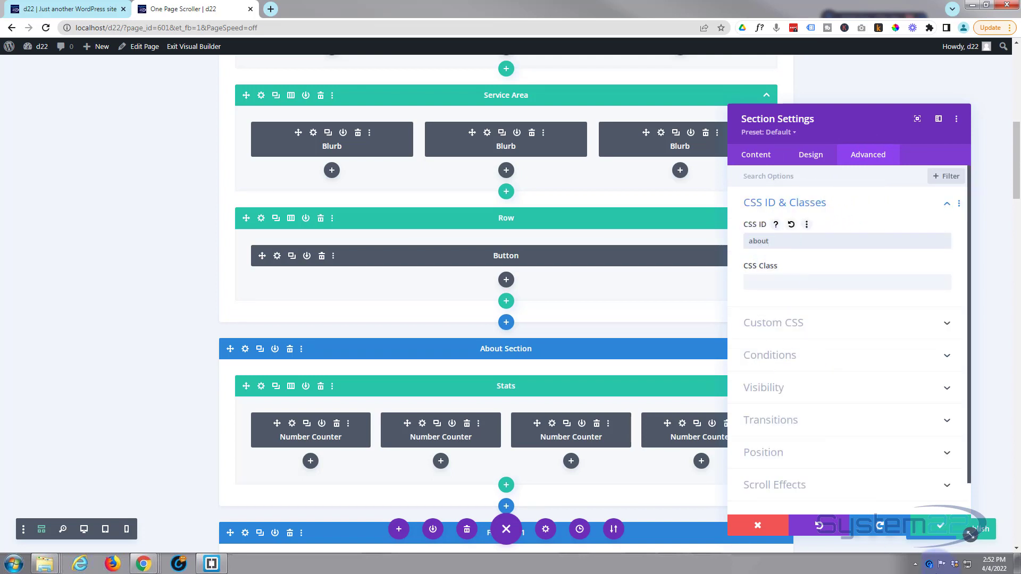
click(940, 526)
- Set the CSS ID of the Hero Section to top and save the section settings
scroll(497, 356, up, 8)
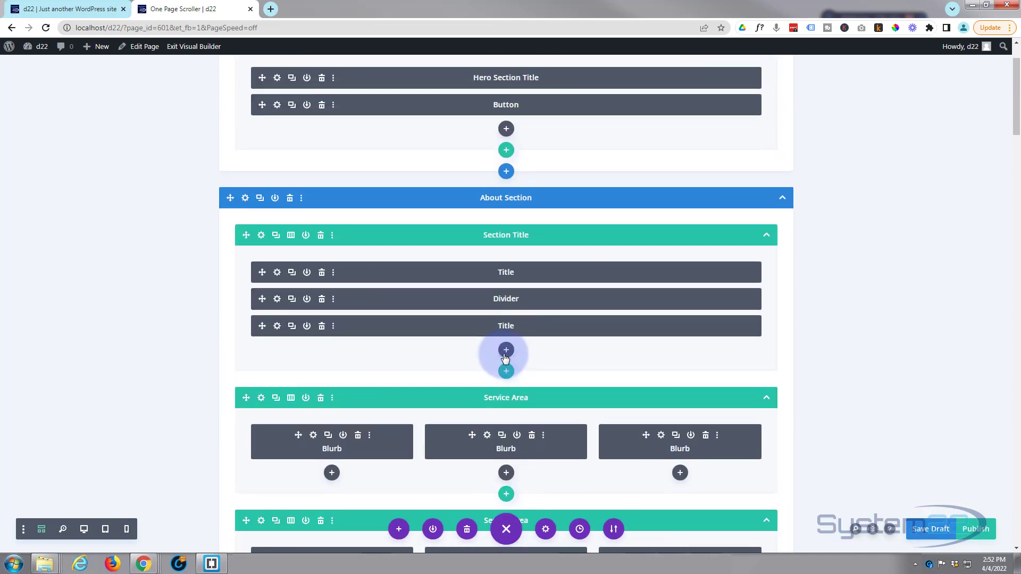
scroll(506, 357, up, 2)
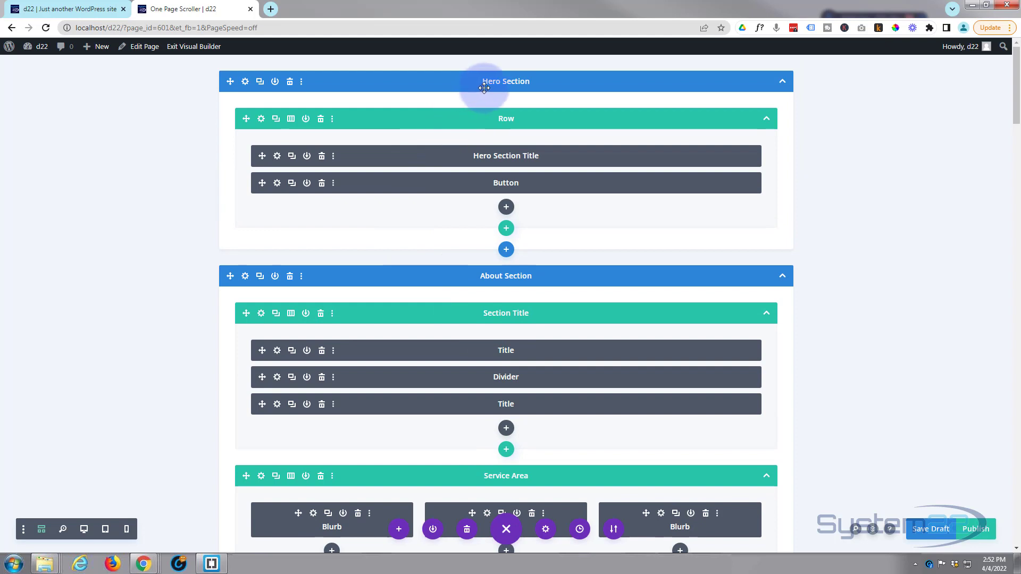
click(246, 83)
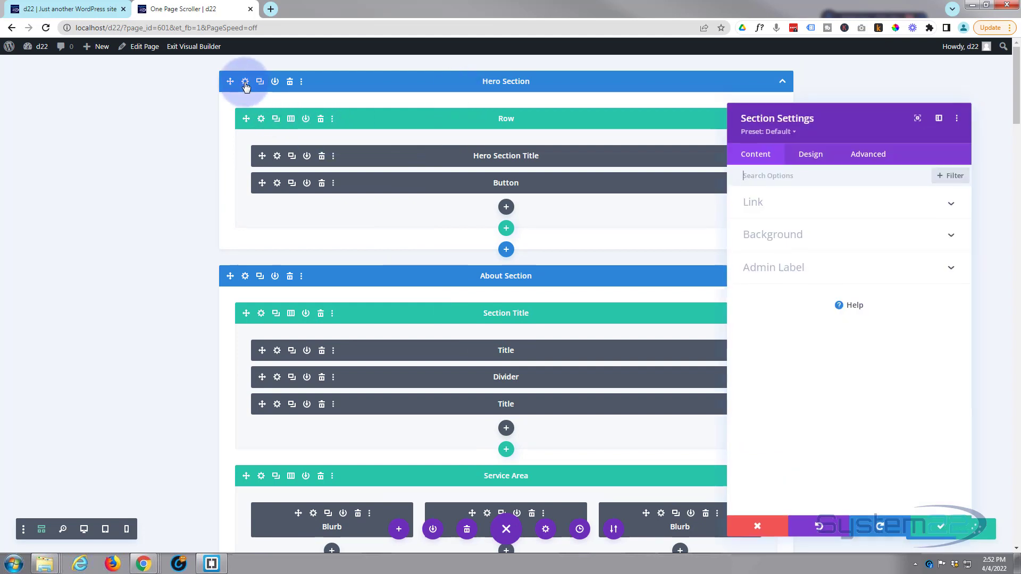
click(865, 159)
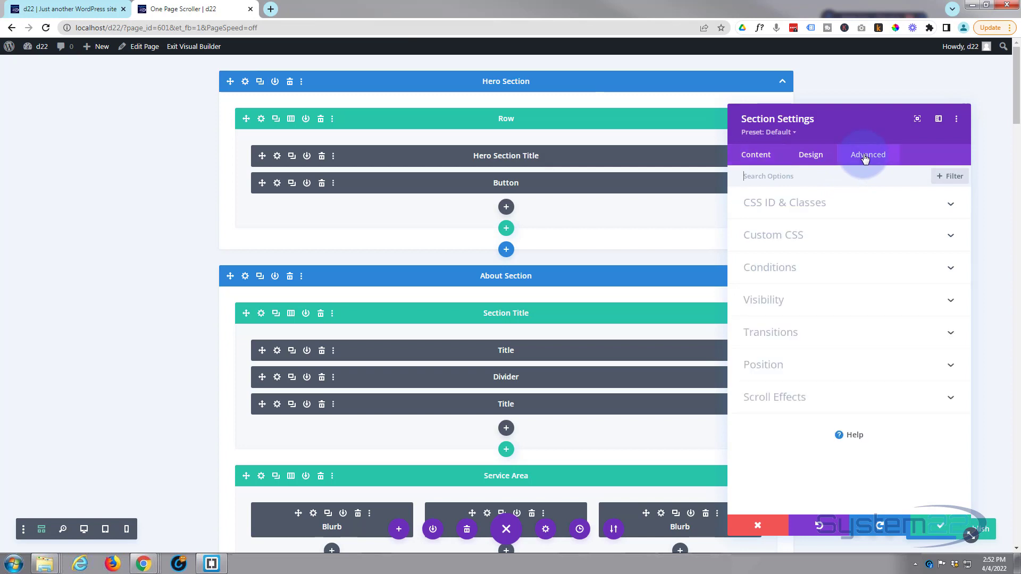
click(851, 206)
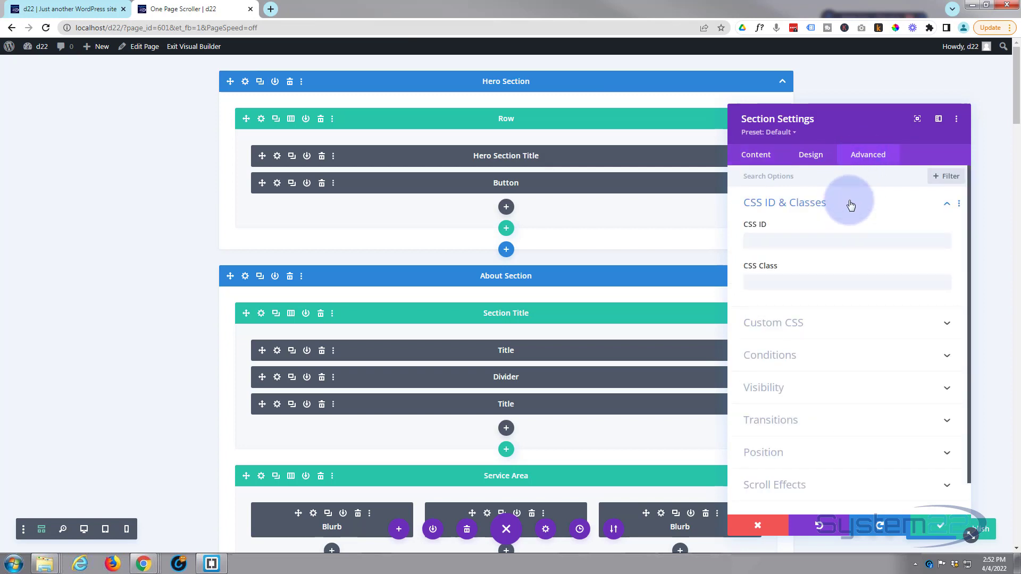
click(793, 241)
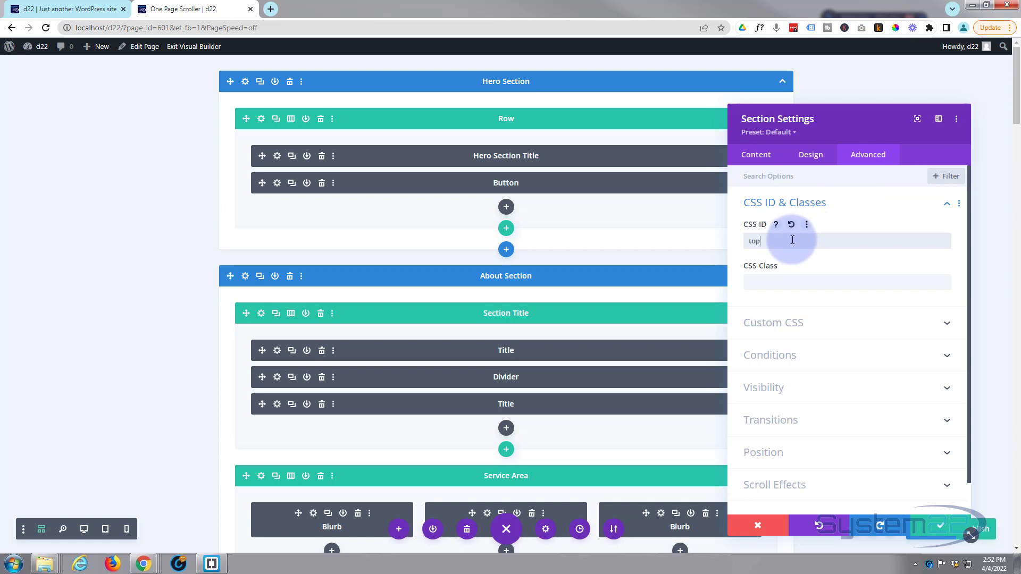
click(939, 528)
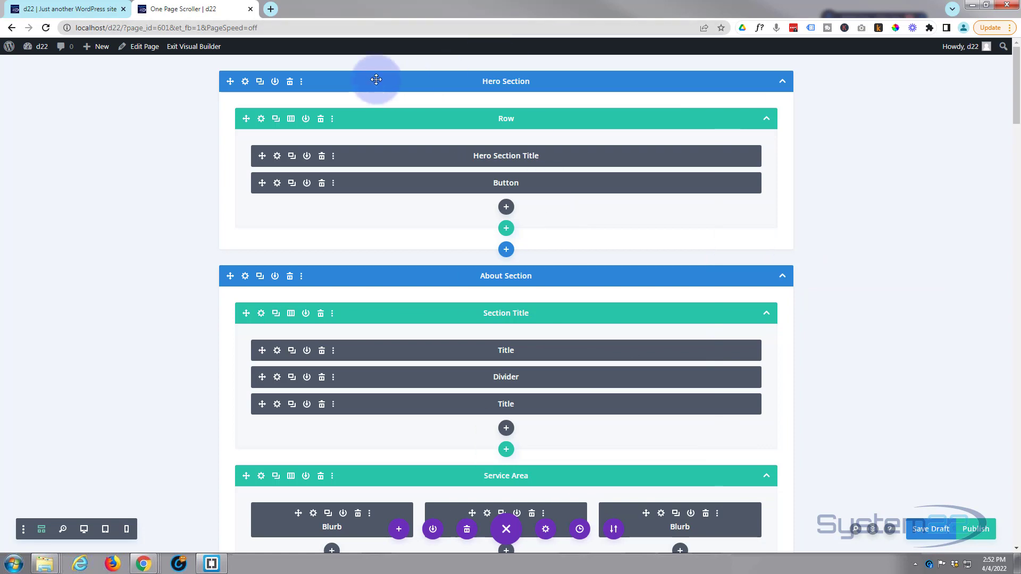
- Switch the page builder to desktop view and check the hero area and header menu
scroll(399, 458, down, 4)
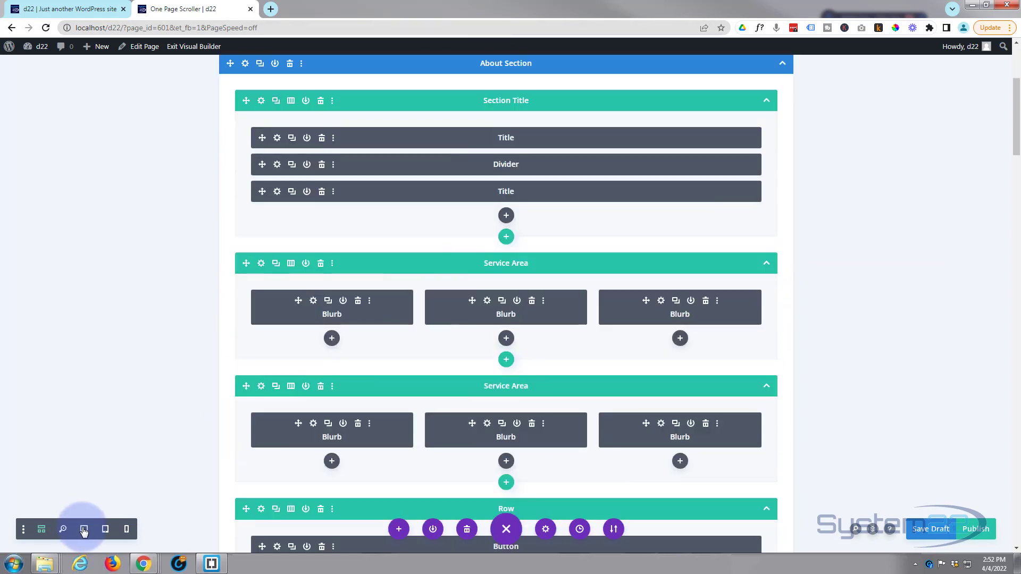
click(83, 529)
scroll(381, 205, up, 4)
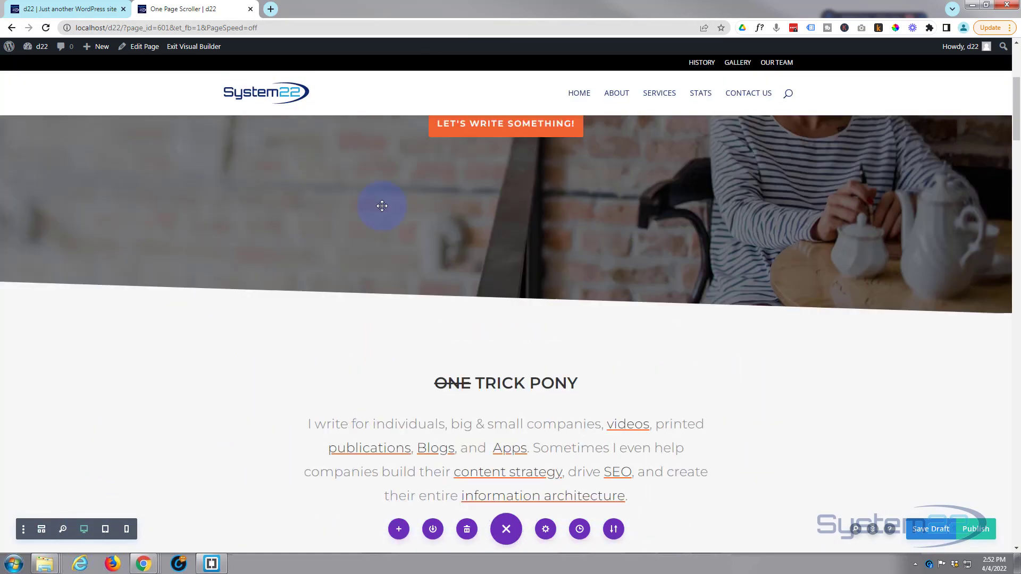
scroll(597, 244, up, 4)
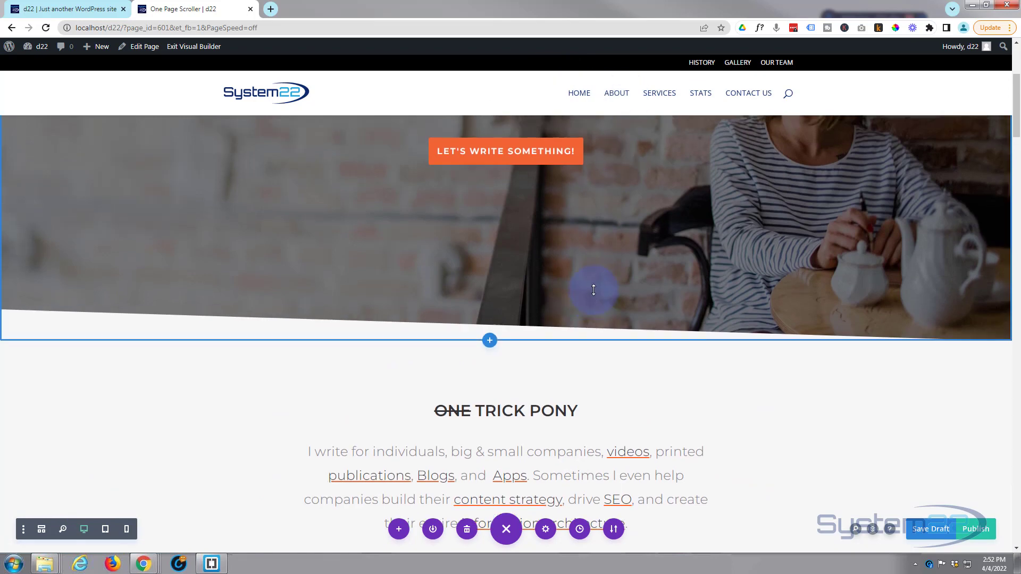
scroll(595, 289, up, 1)
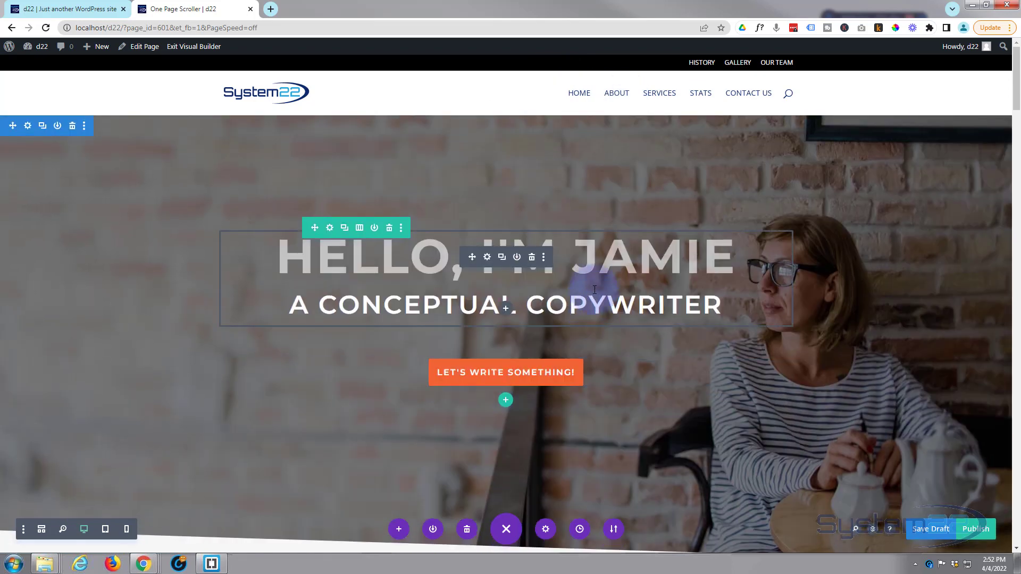
- Open the WordPress dashboard in a new browser tab and go to the Menus page
mouse_move(27, 46)
middle_click(34, 65)
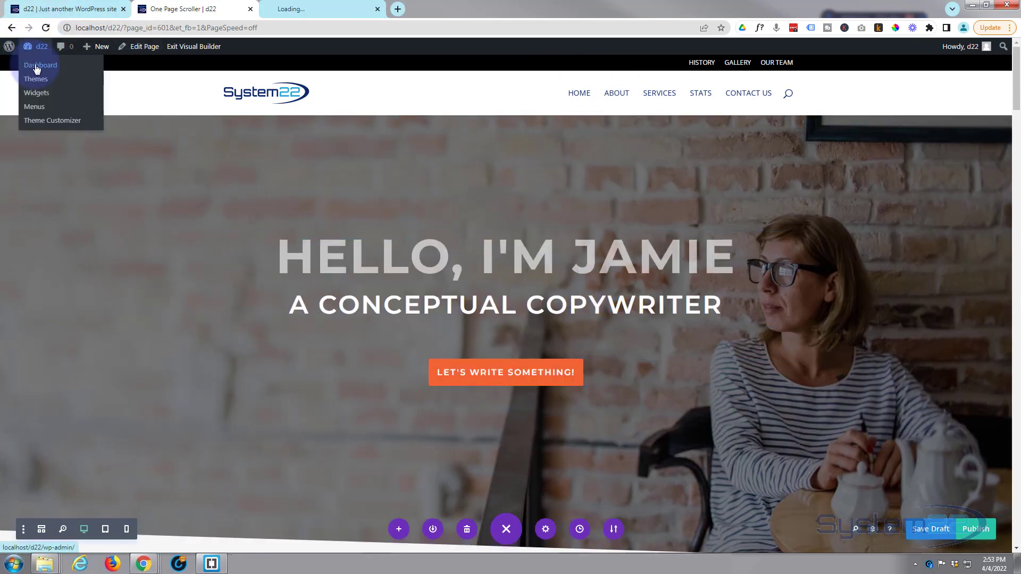
click(302, 9)
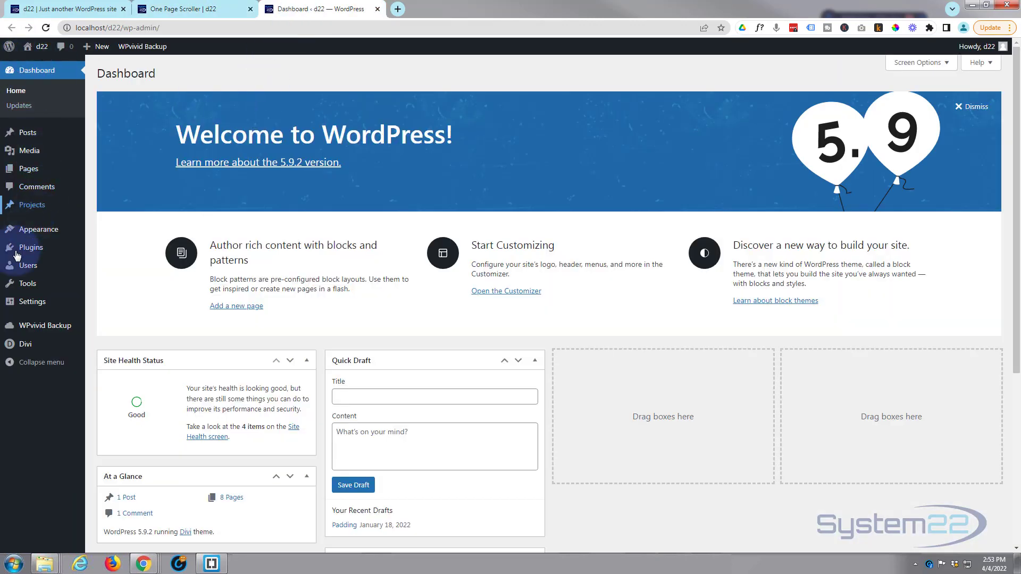
mouse_move(26, 231)
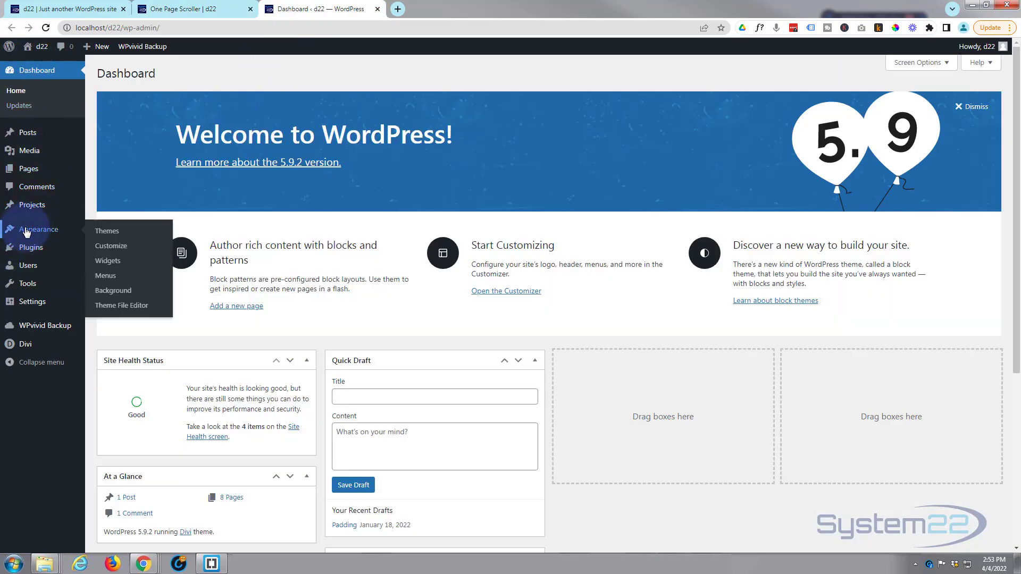
click(111, 278)
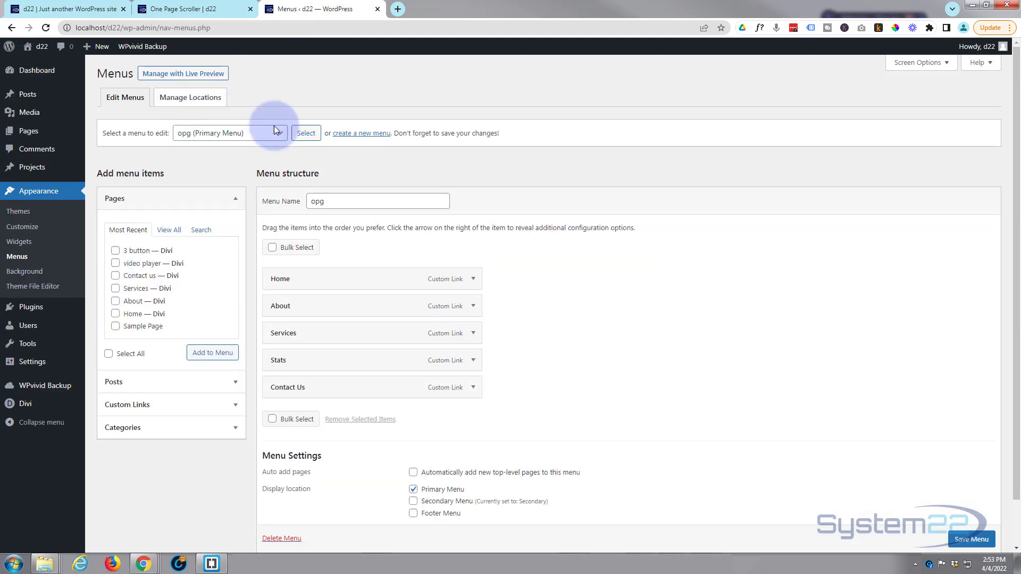
- Create a new navigation menu named one page
click(363, 135)
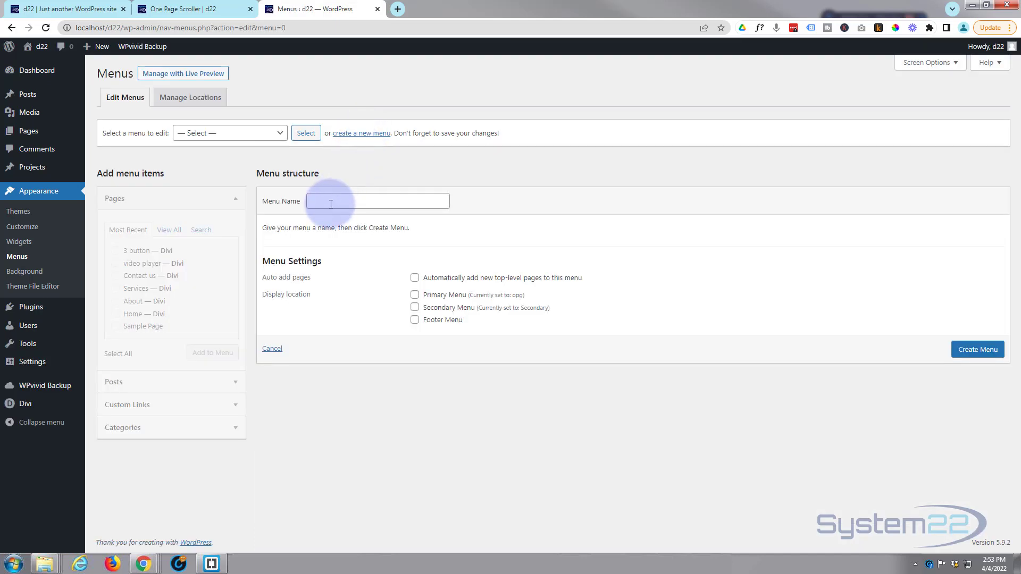
click(332, 200)
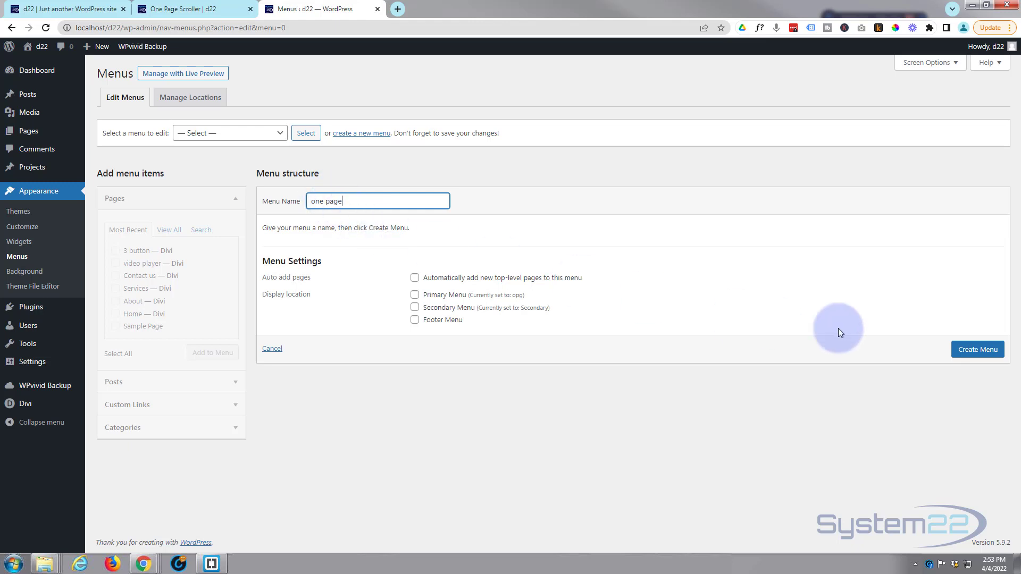
click(976, 353)
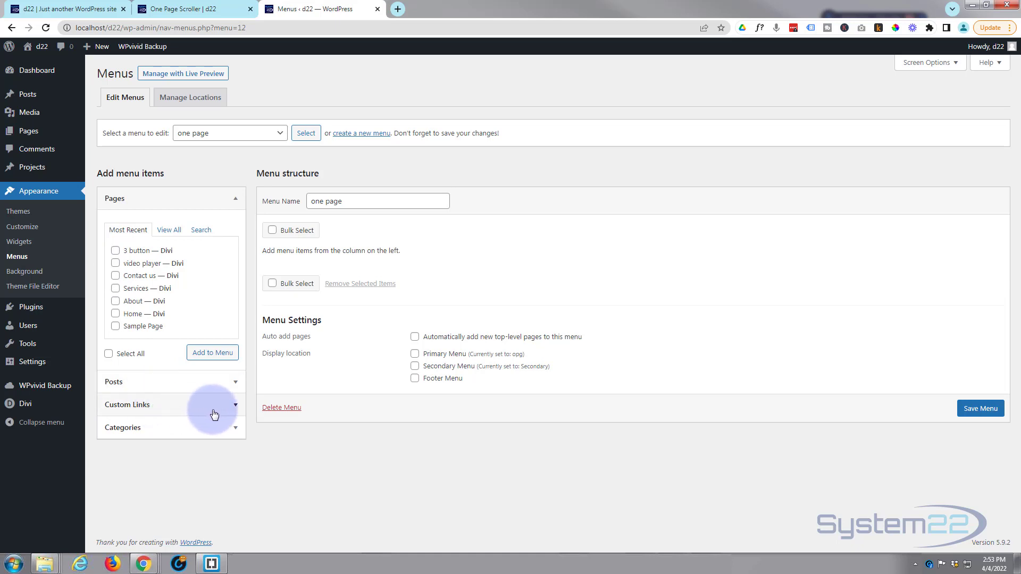
- Add a custom link with the URL #top and the link text Home to the one page menu
click(235, 410)
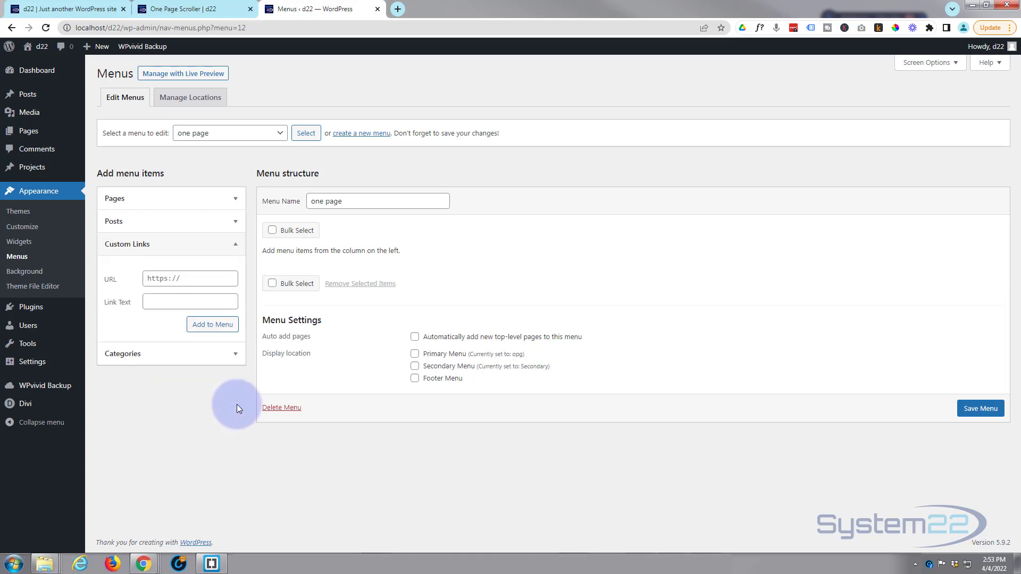
click(171, 280)
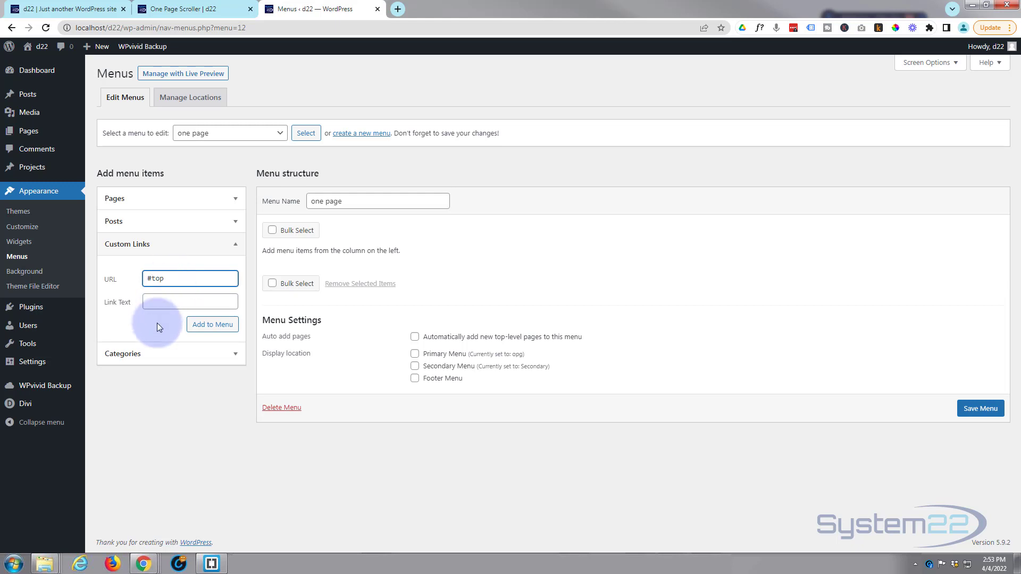
click(158, 303)
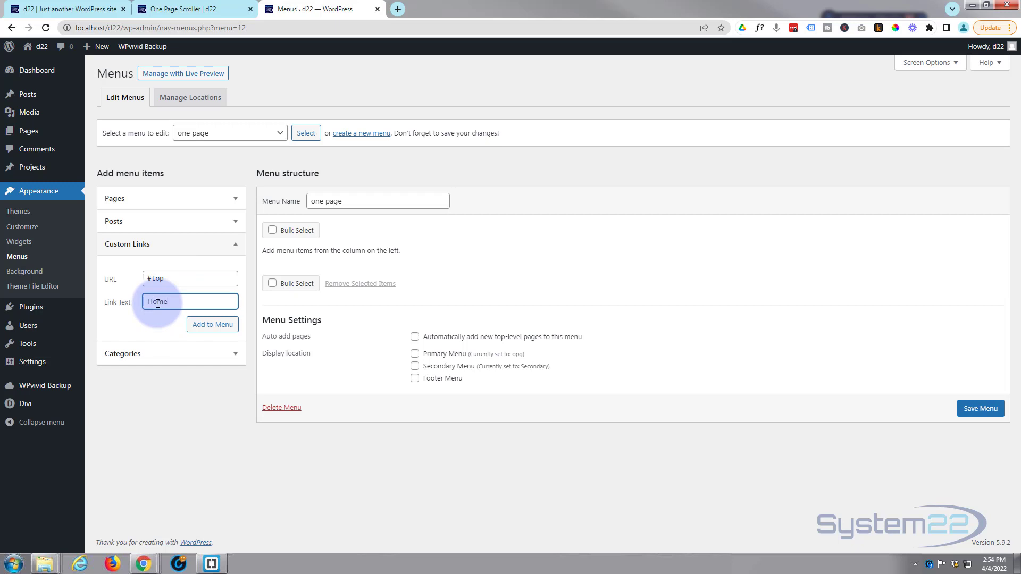
click(228, 326)
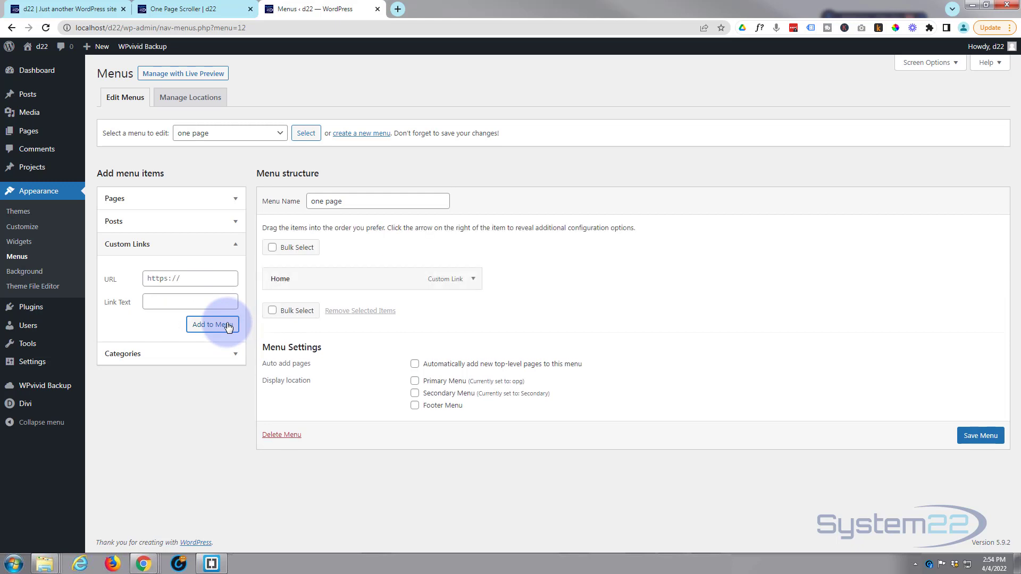
- Add a custom link with the URL #about and the link text About Us to the menu
click(151, 278)
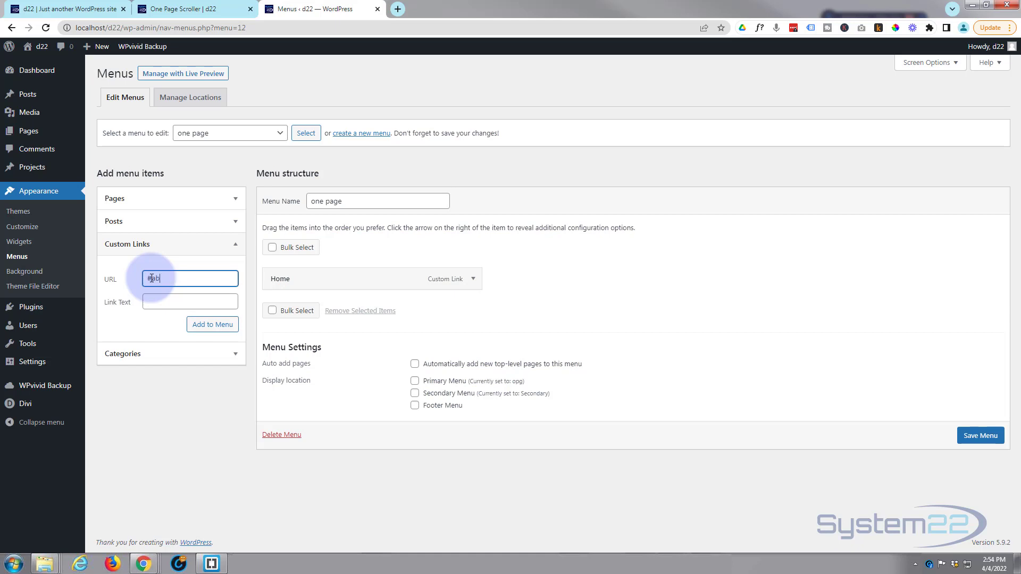
click(187, 300)
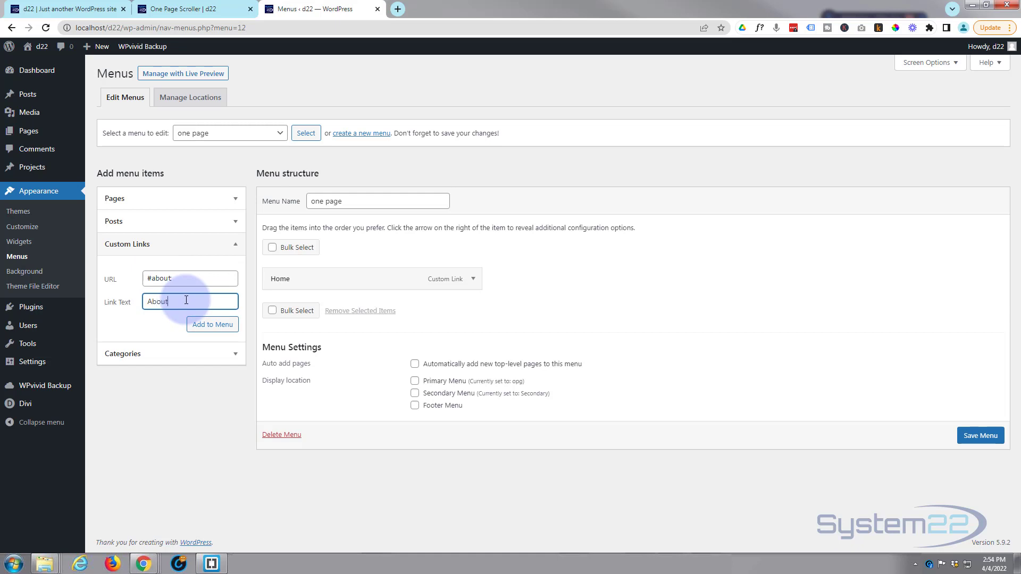
click(213, 325)
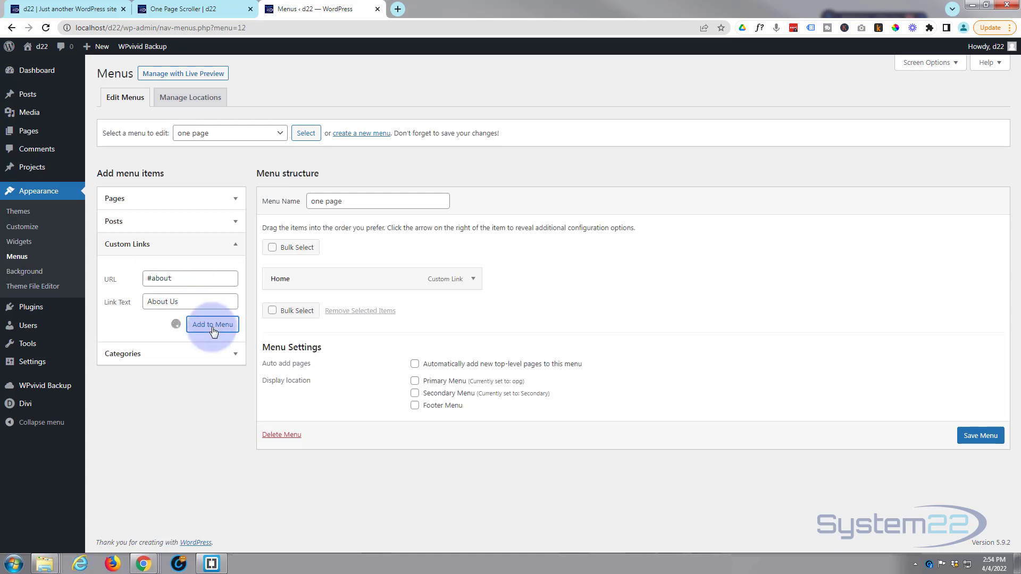
- Add a custom link with the URL #feature and the link text Features to the menu
click(160, 278)
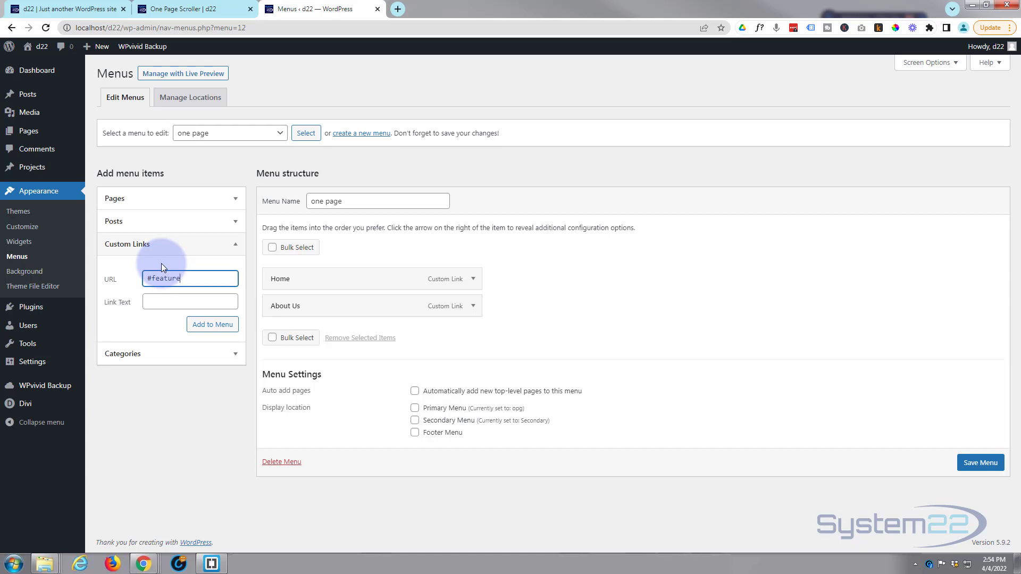
click(163, 303)
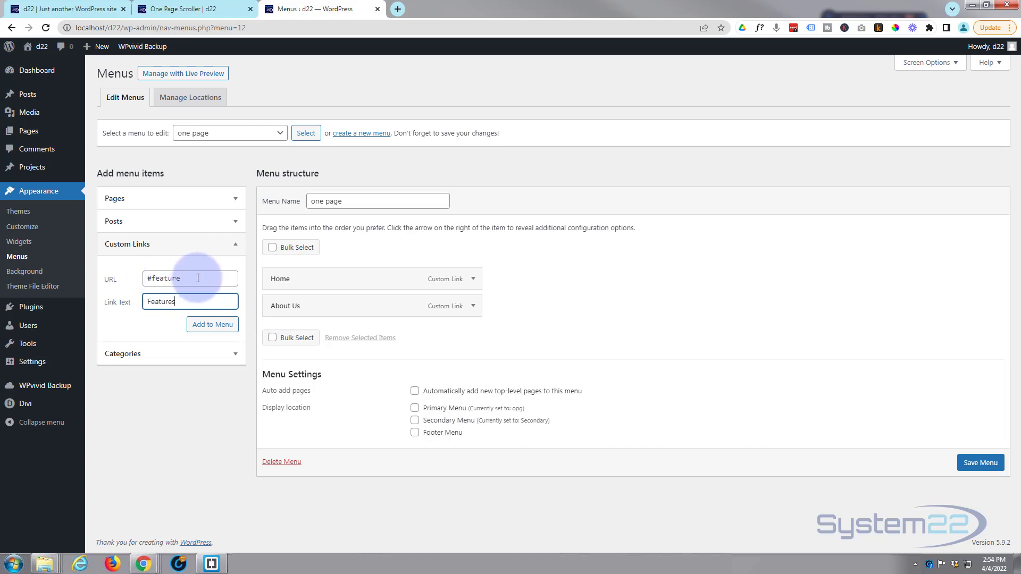
click(214, 325)
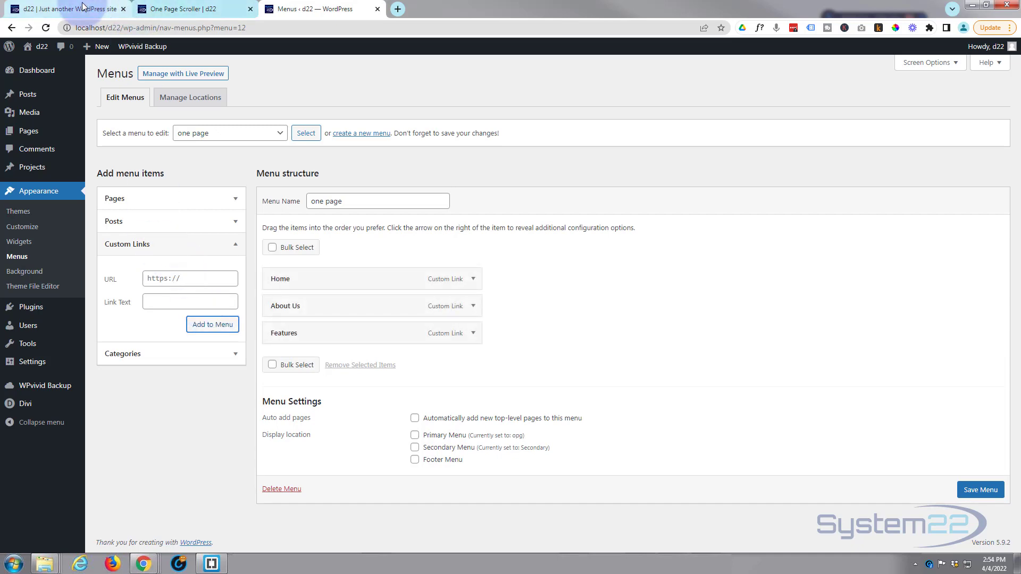
- Check the One Page Scroller wireframe for the next section and add a custom link to #testimonial with the text Testimonials to the menu
click(181, 10)
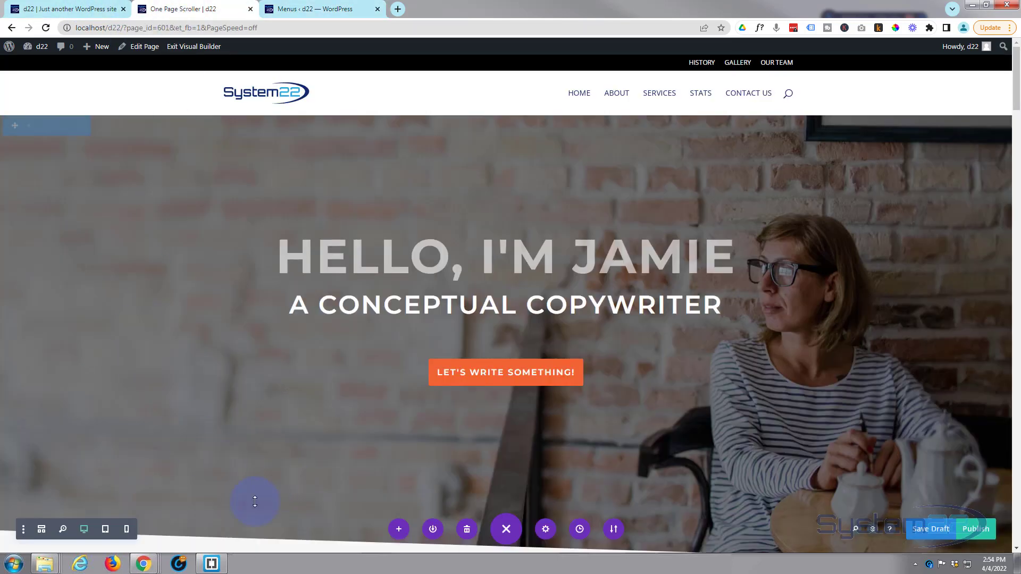
click(42, 530)
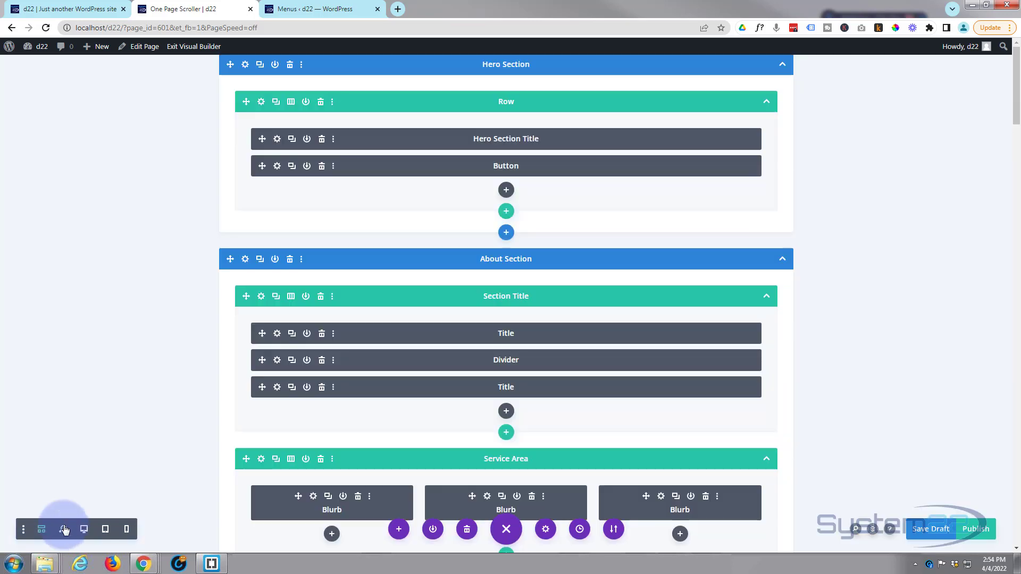
drag(1017, 114, 1017, 377)
scroll(684, 461, down, 3)
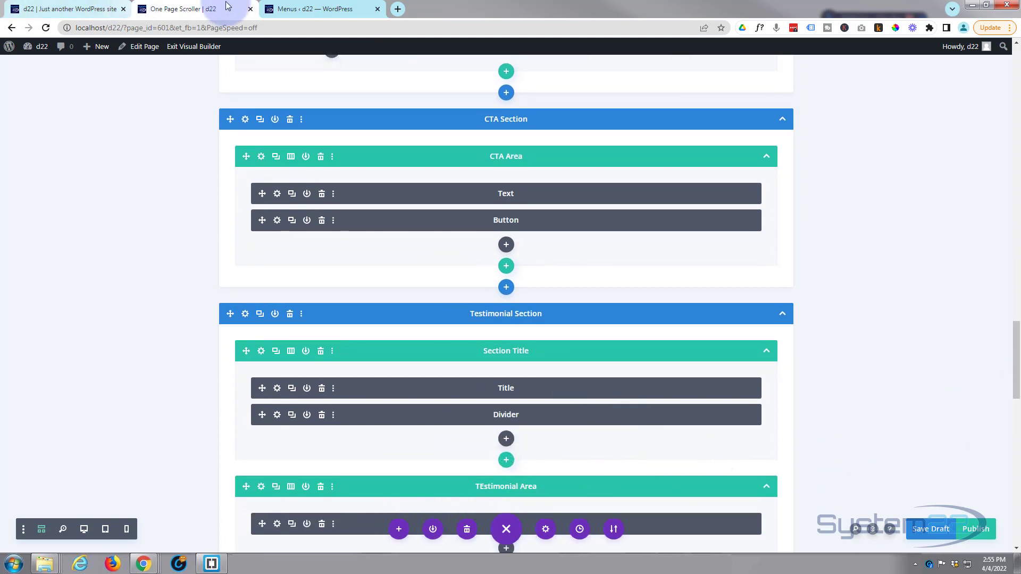
click(301, 9)
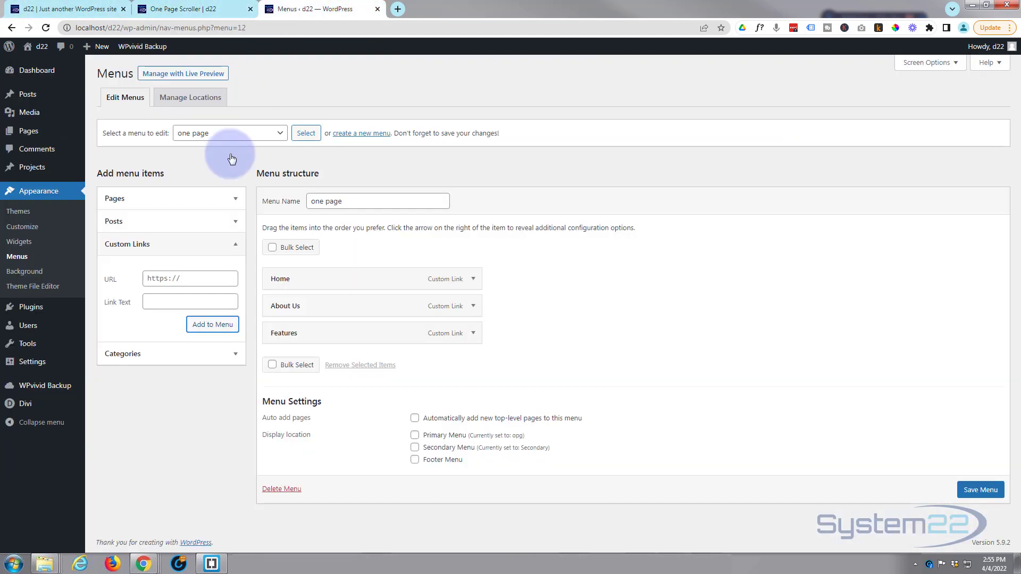
click(164, 280)
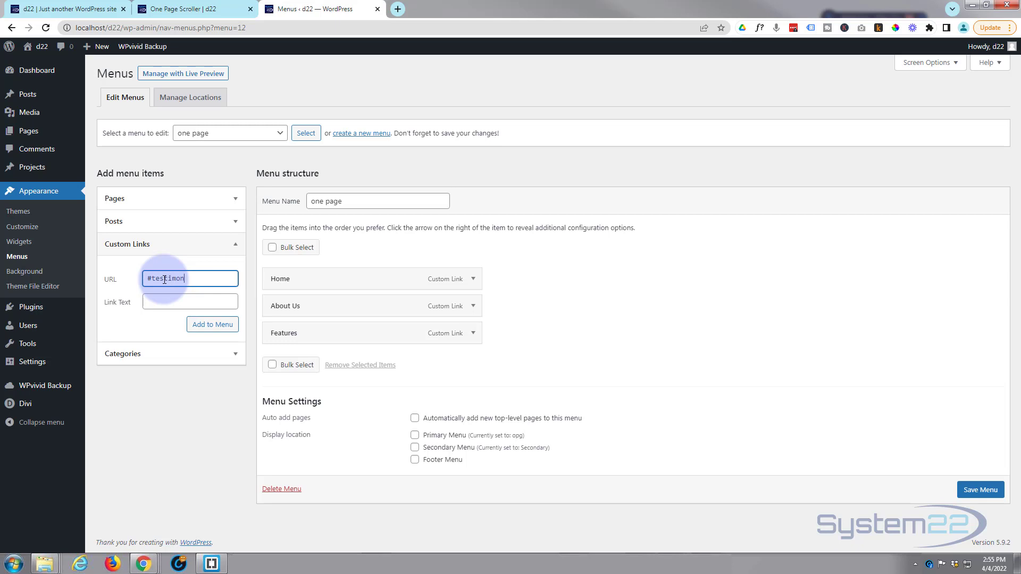
click(159, 301)
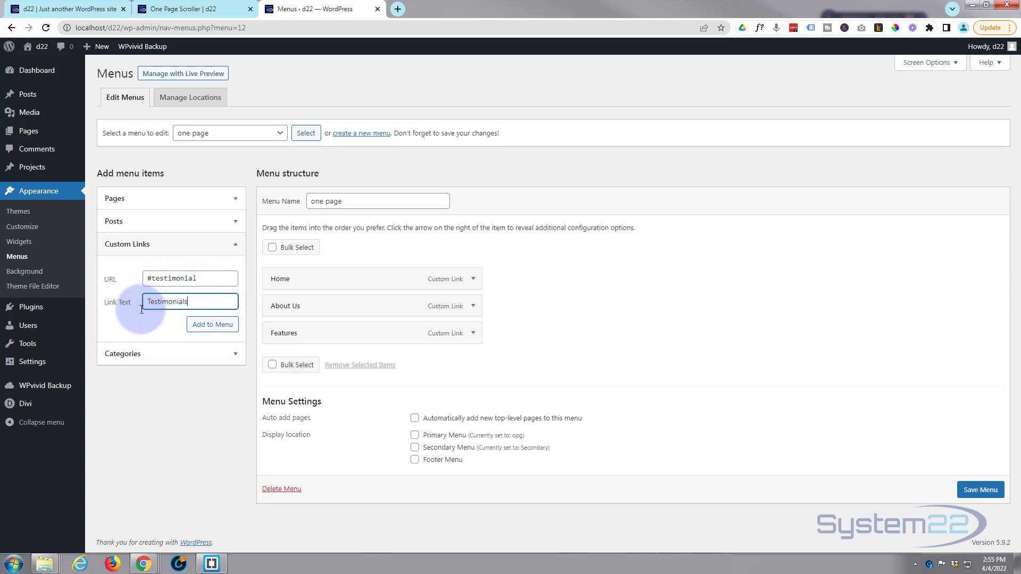
click(208, 331)
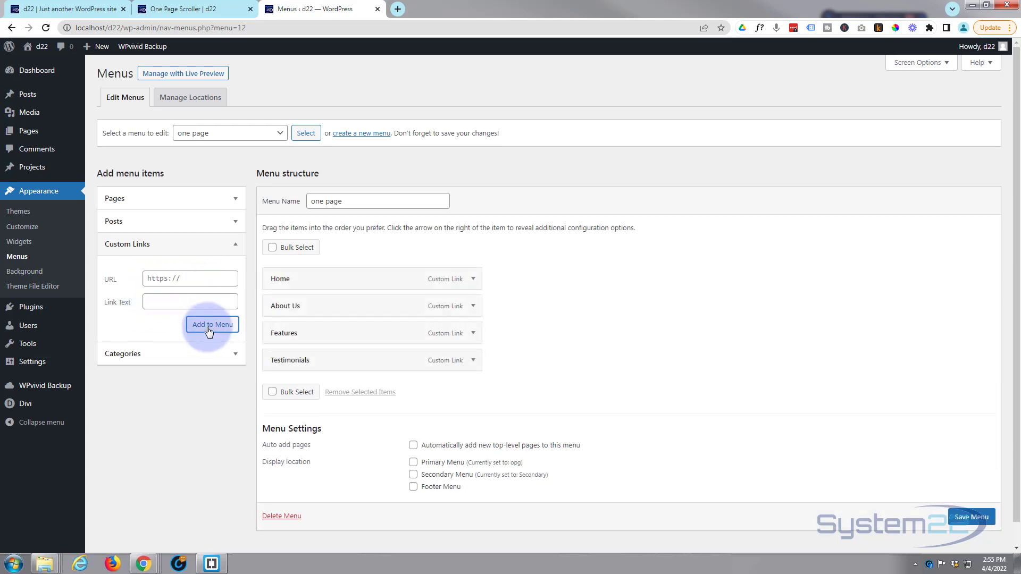
- Add a custom link with the URL #contact and the link text Contact Us, and save the menu
click(162, 276)
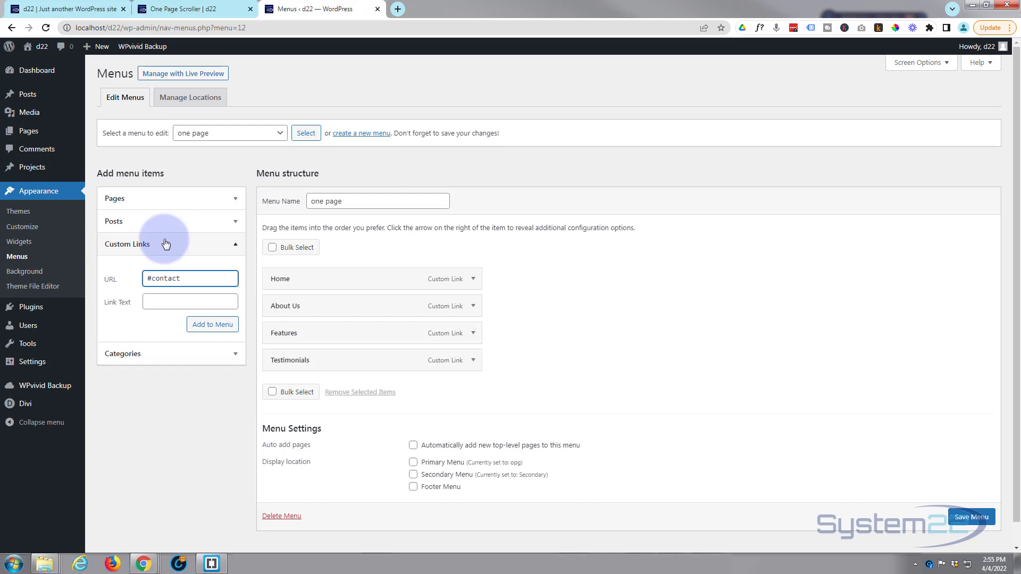
click(156, 302)
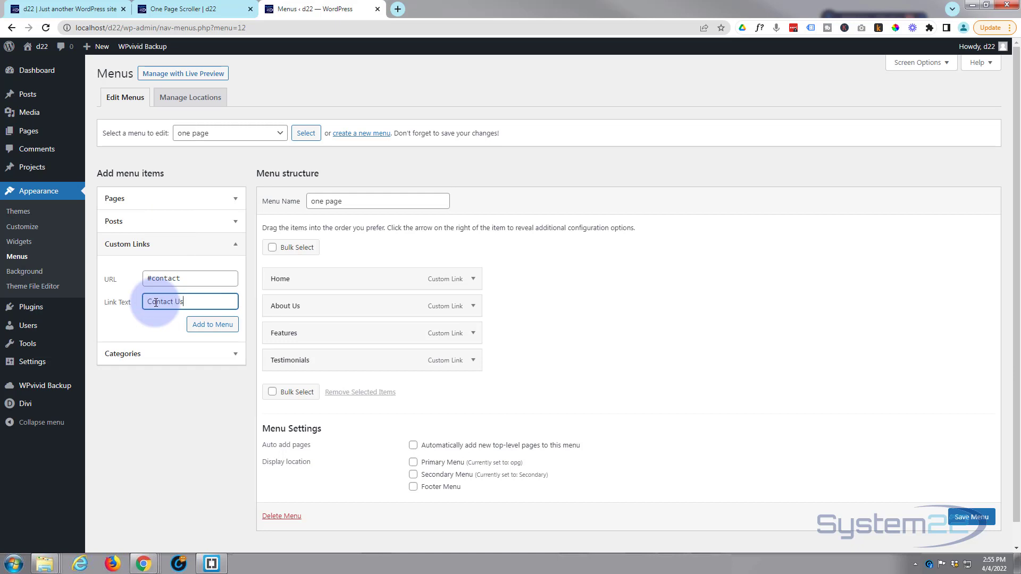
click(203, 330)
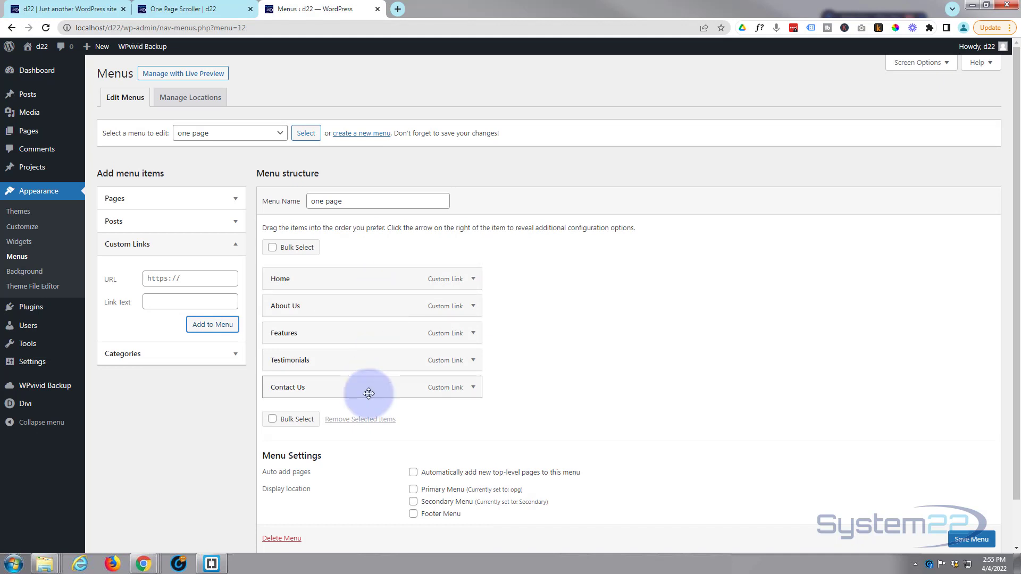
scroll(964, 541, down, 1)
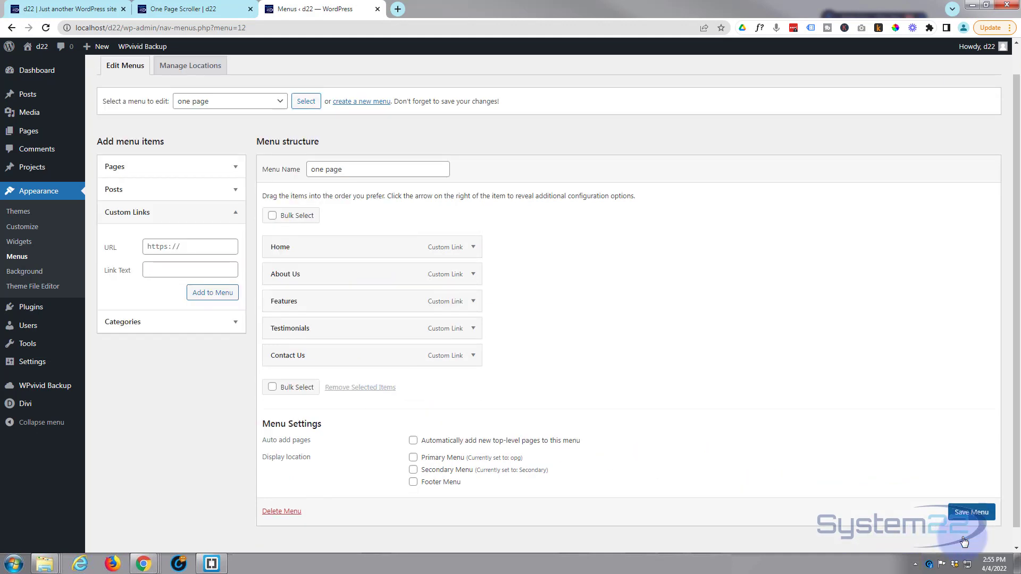
click(977, 513)
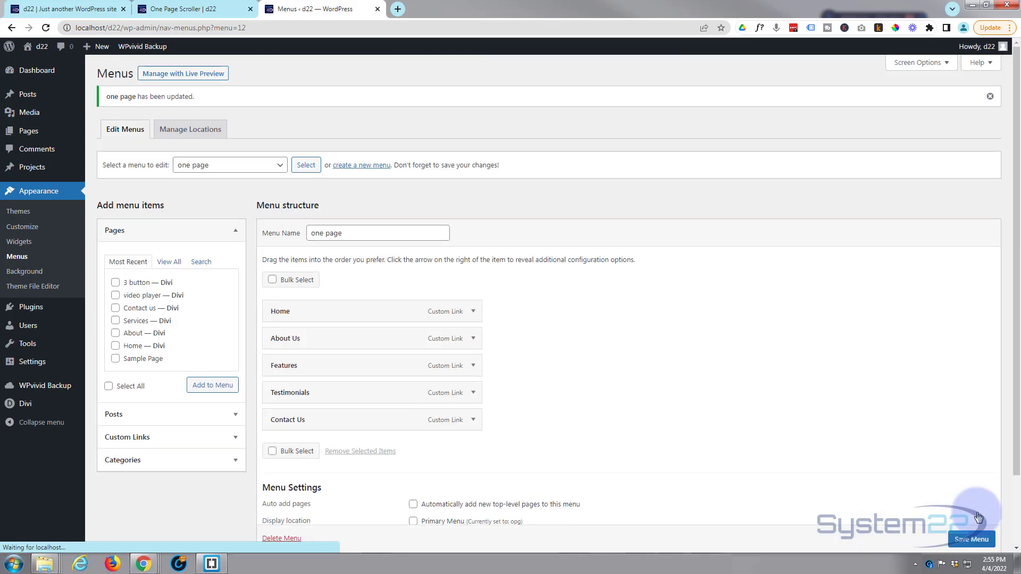
- Check the header menu on the One Page Scroller page in desktop view, then assign the one page menu as Primary Menu and save it
scroll(599, 413, down, 2)
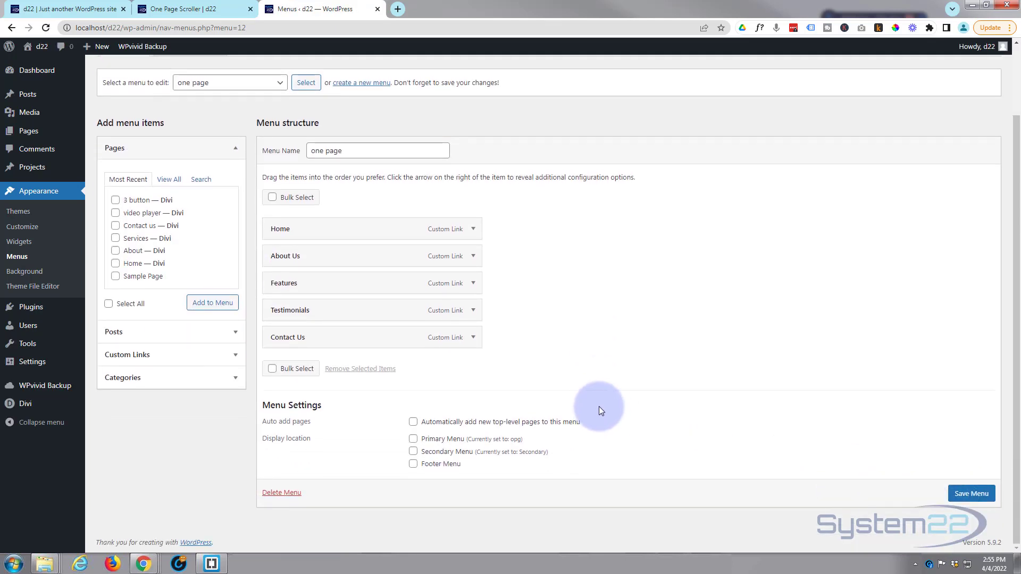
click(206, 7)
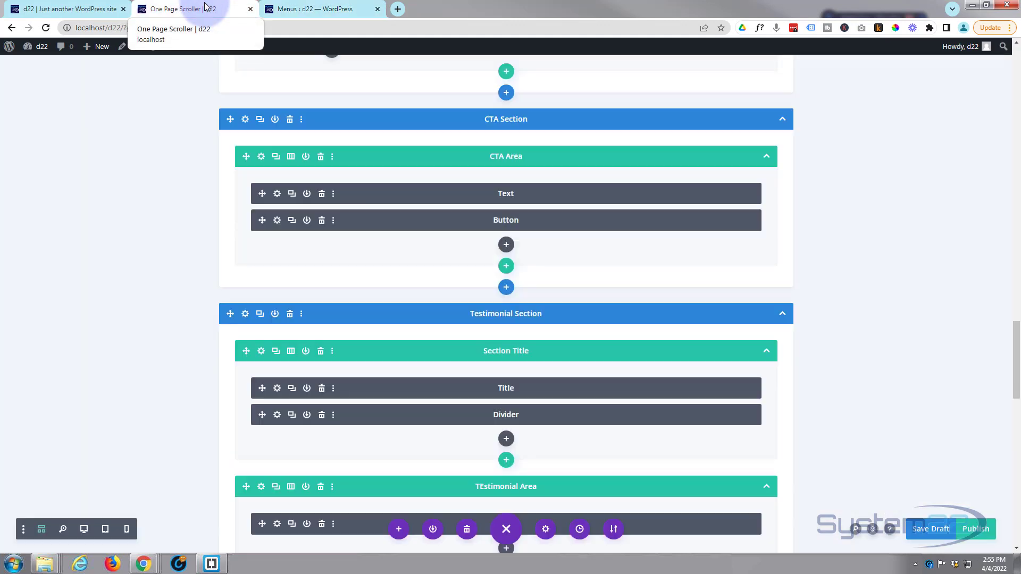
click(84, 531)
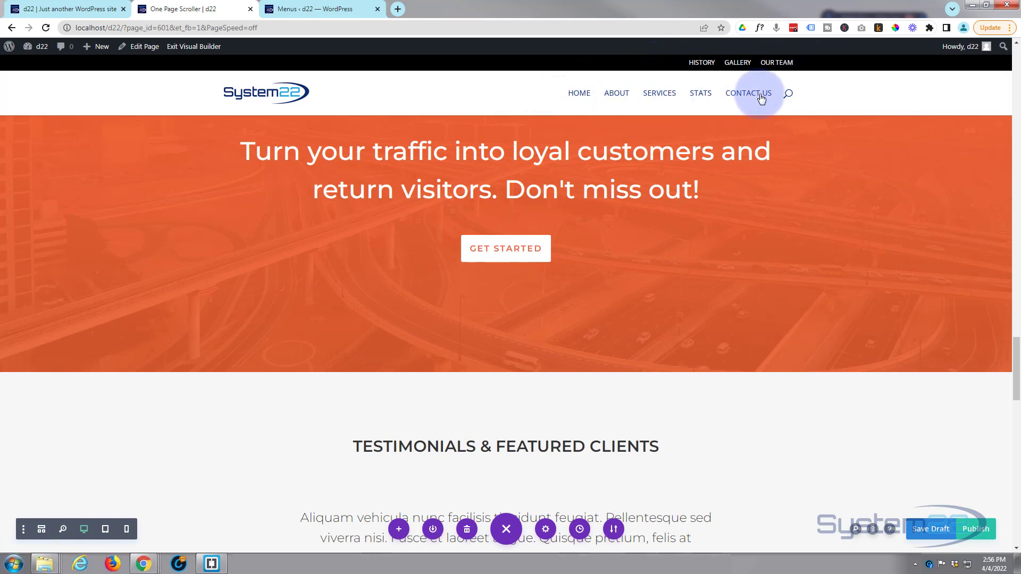
click(316, 9)
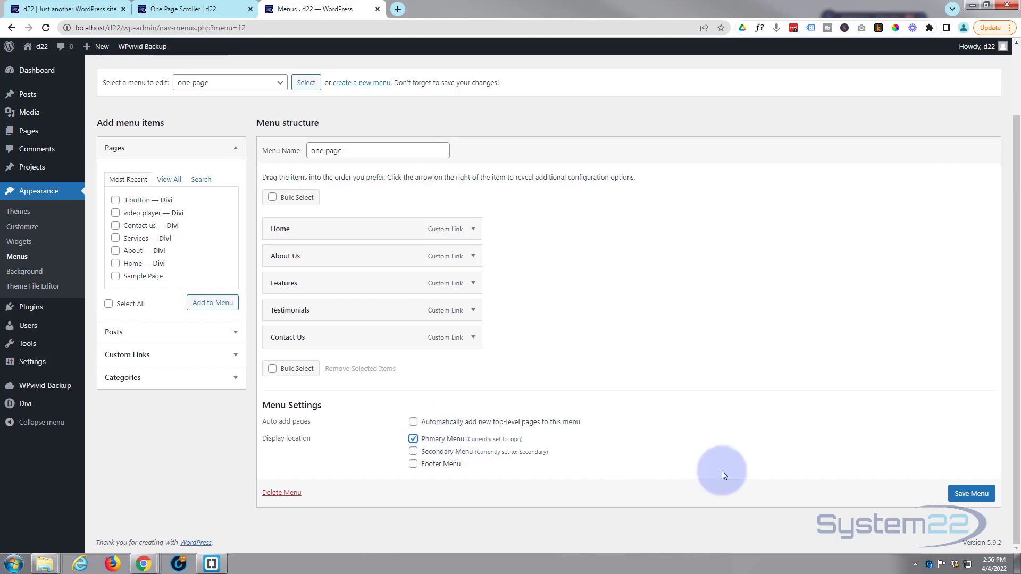
click(967, 496)
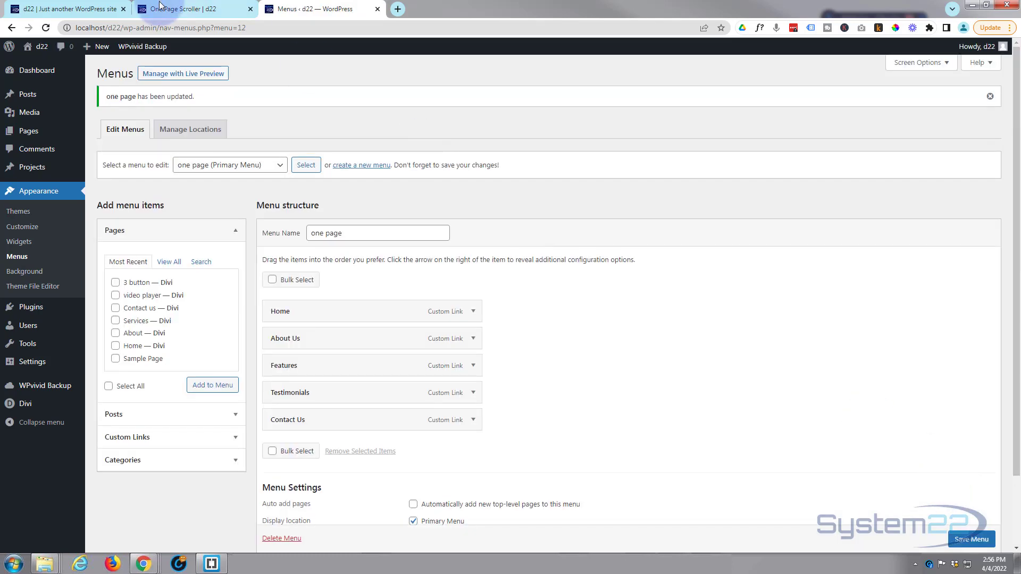
- Publish the One Page Scroller page and exit the visual builder
click(186, 9)
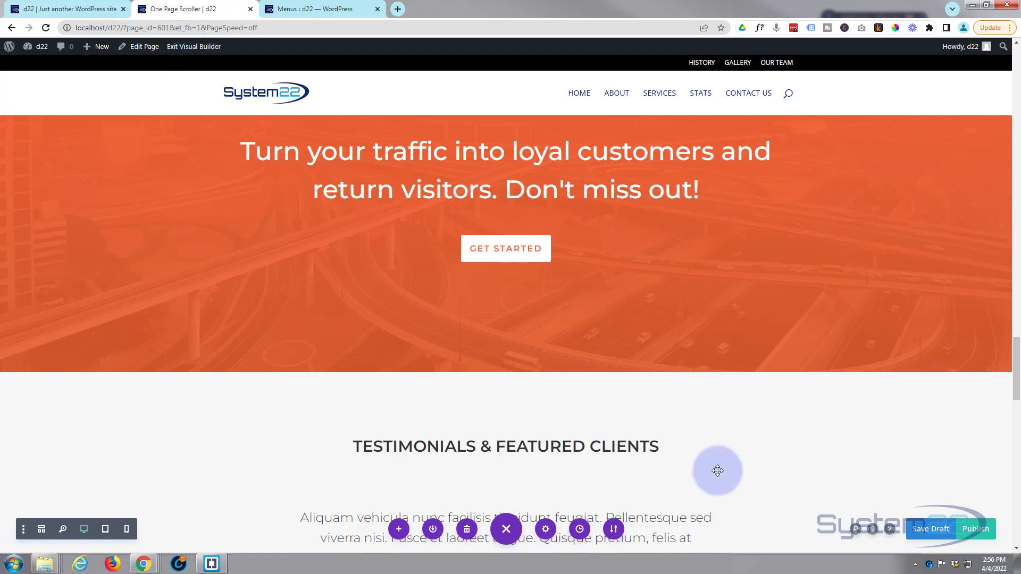
click(986, 532)
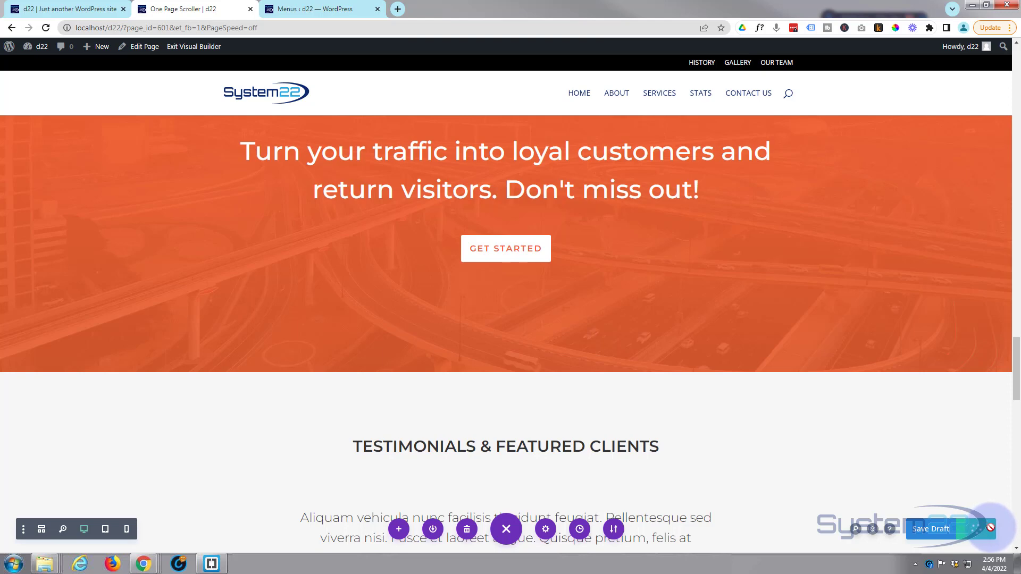
click(183, 47)
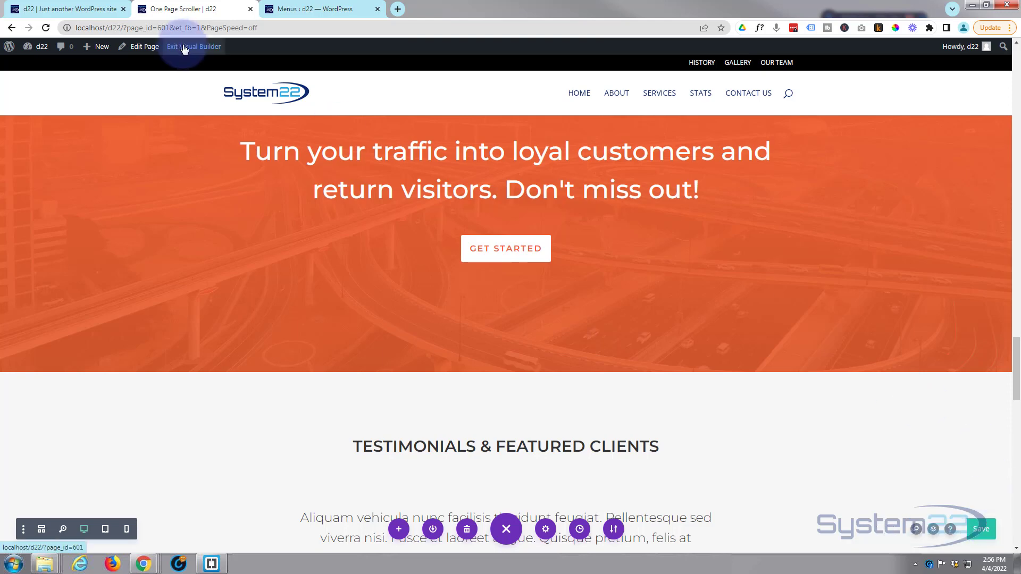
- Set One Page Scroller as the site's static homepage in the theme customizer and publish the change
click(297, 11)
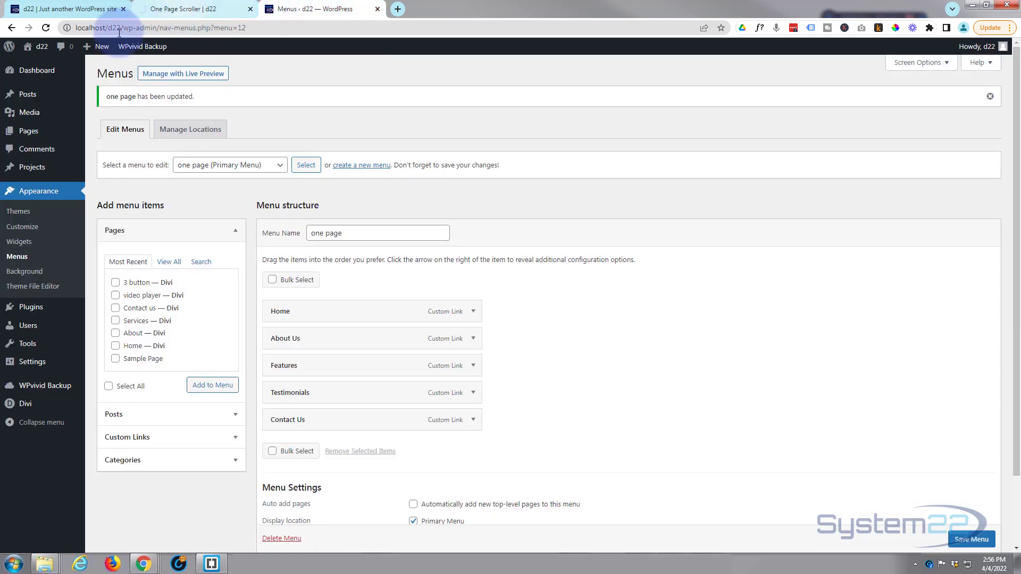
mouse_move(54, 79)
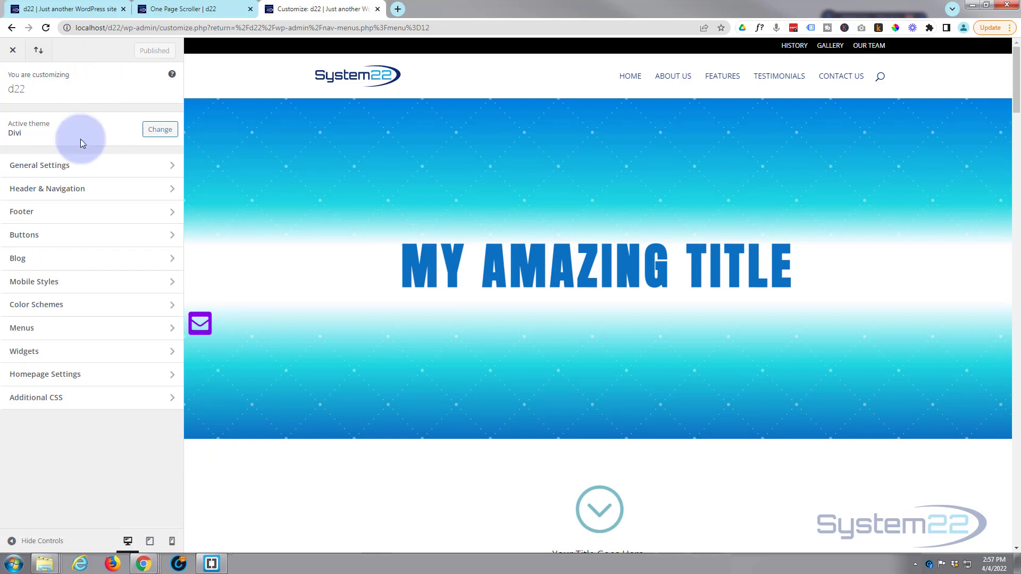
click(114, 379)
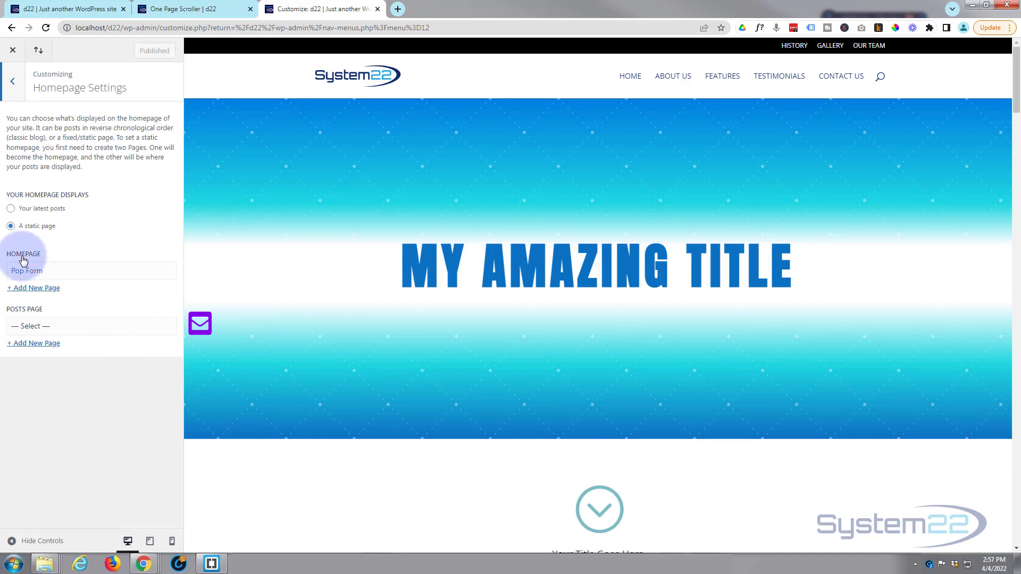
click(75, 273)
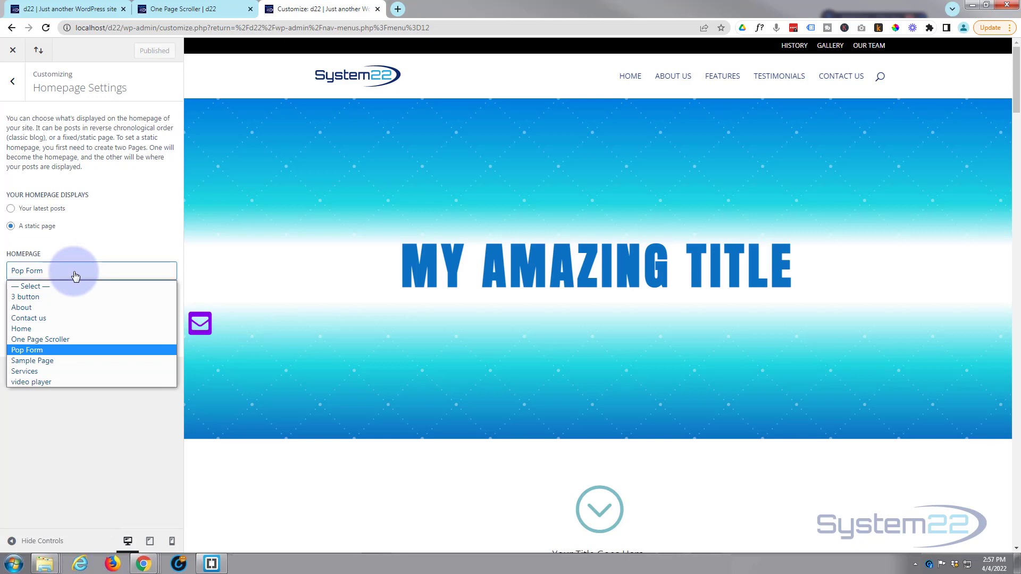
click(50, 340)
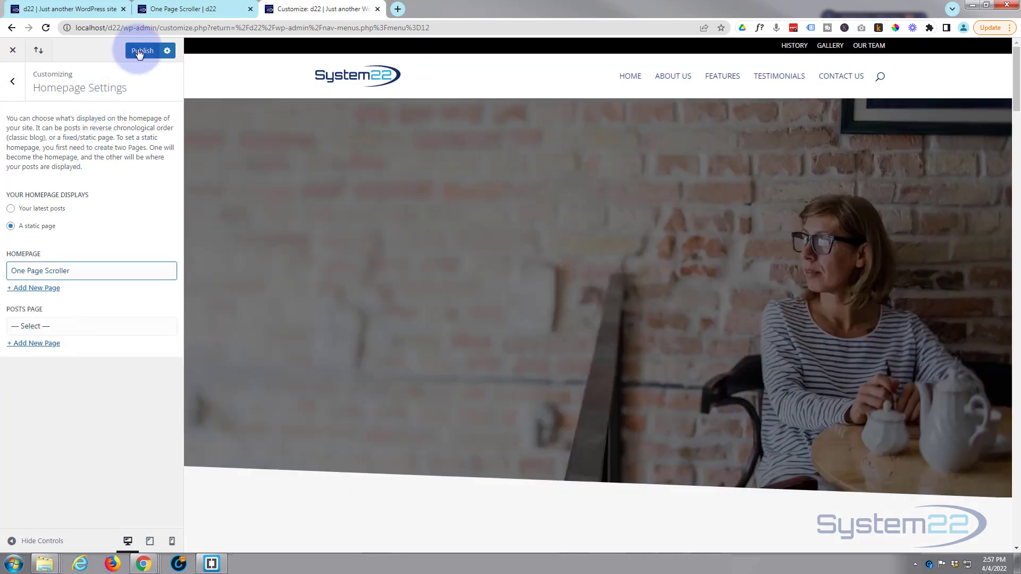
click(138, 52)
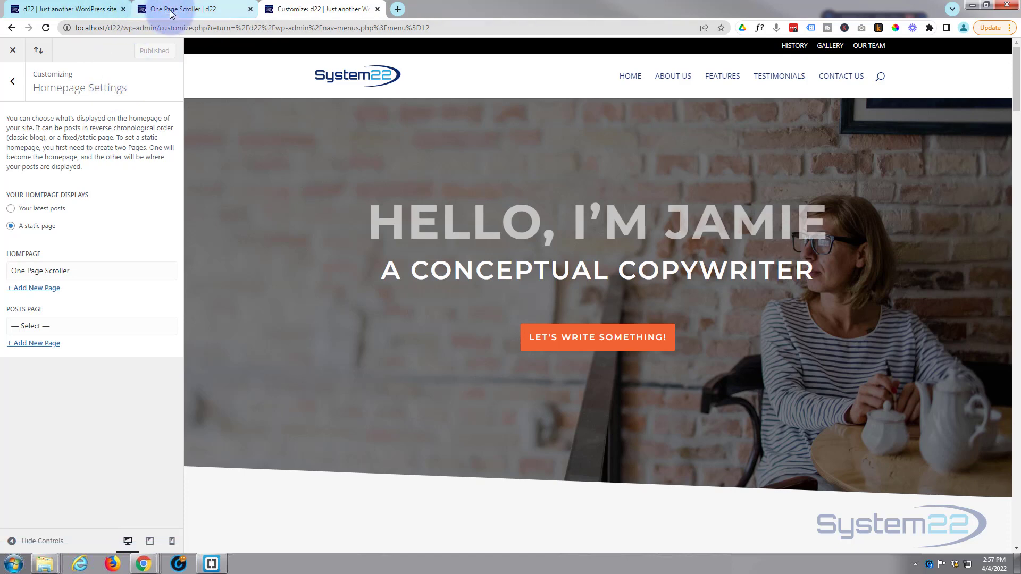
- Test the About Us, Features, Testimonials, Contact Us and Home menu links on the live One Page Scroller page
click(170, 11)
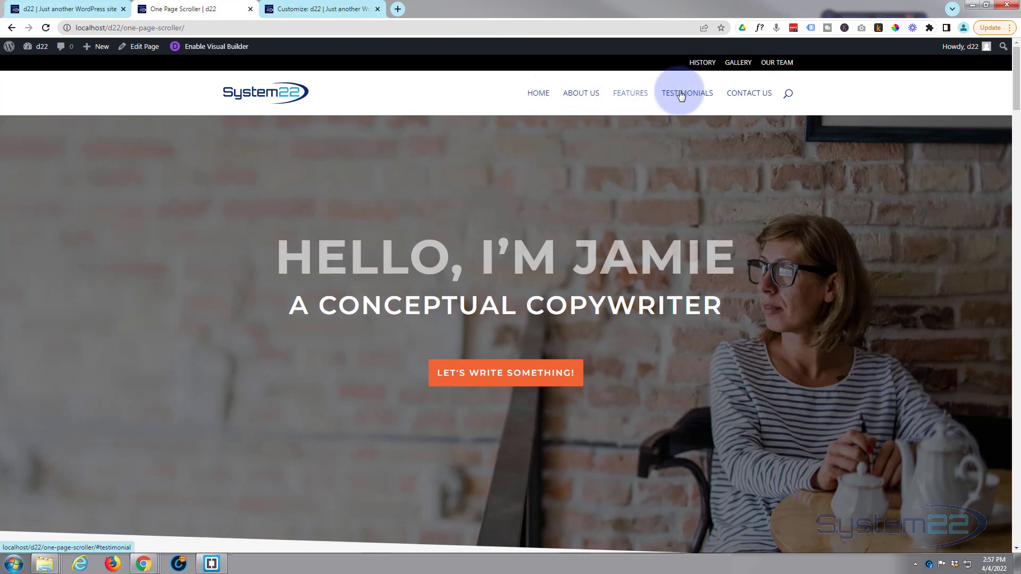
click(581, 94)
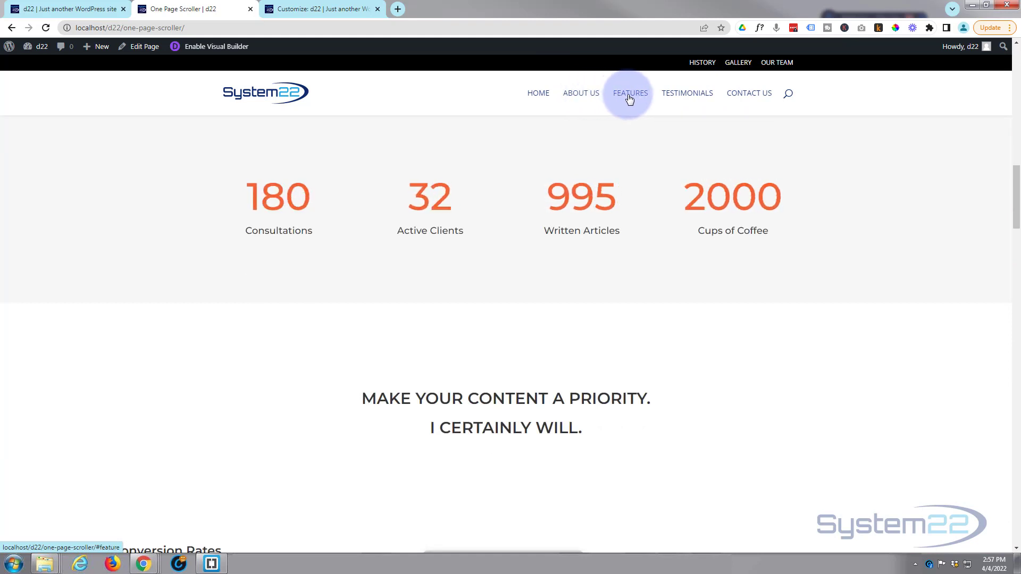
click(630, 96)
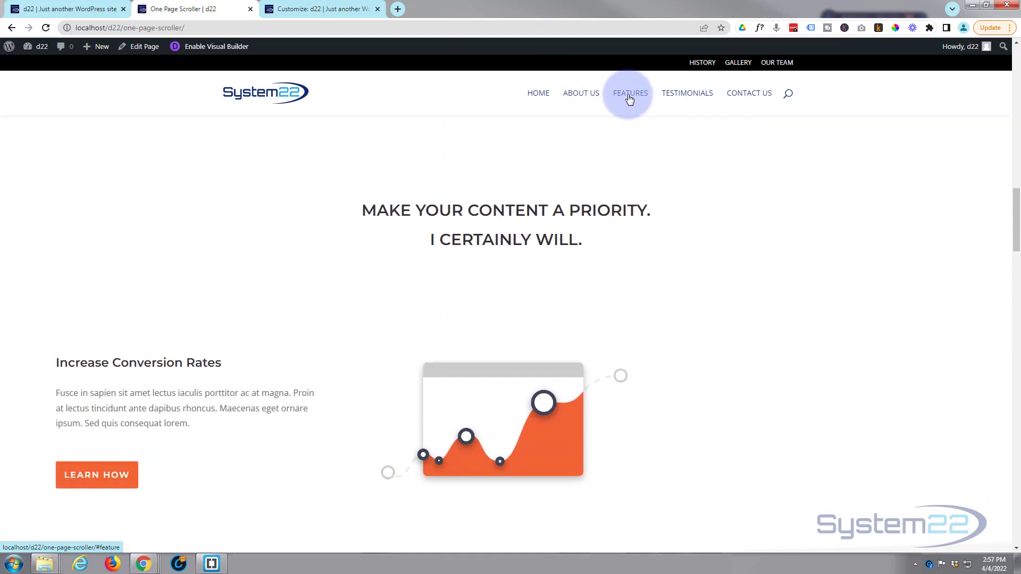
click(679, 96)
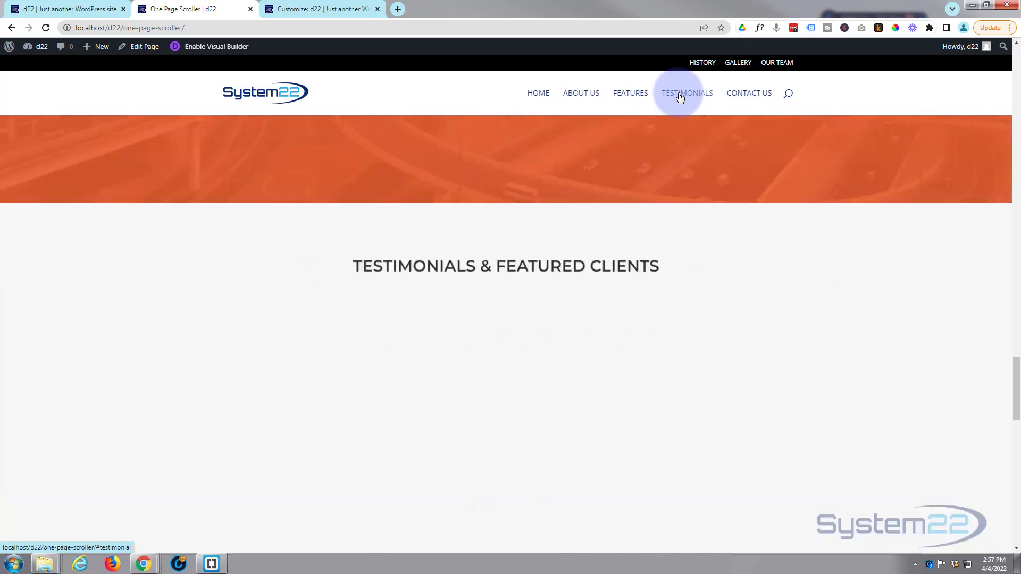
click(743, 96)
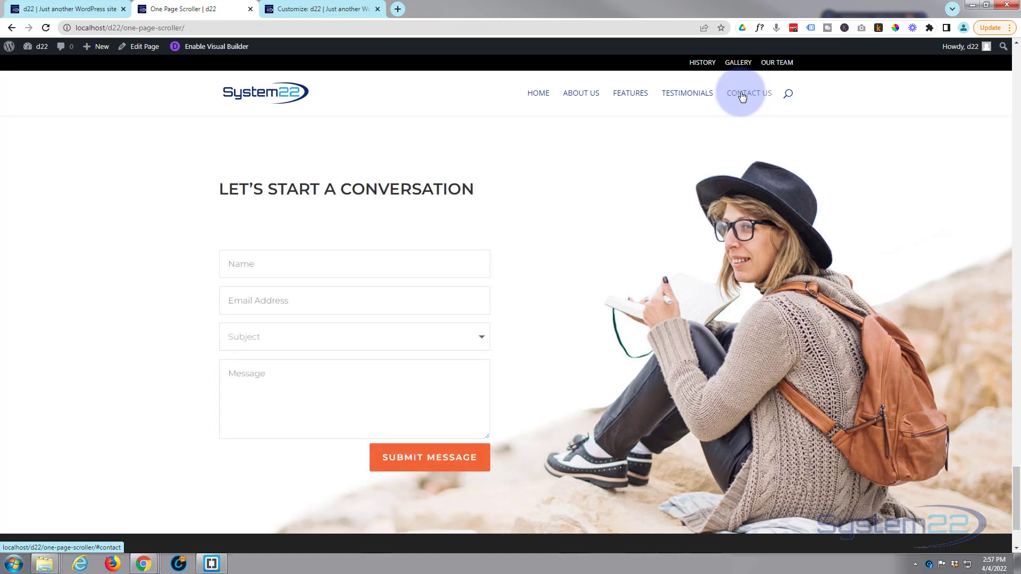
click(541, 97)
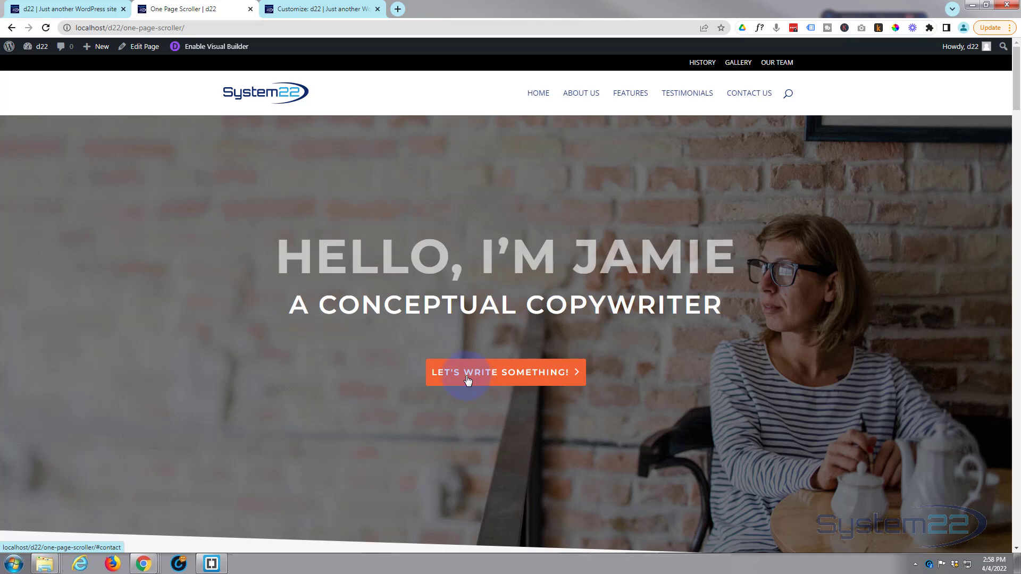
- Test the hero's Let's Write Something! button and review the page sections back up to the hero
click(509, 377)
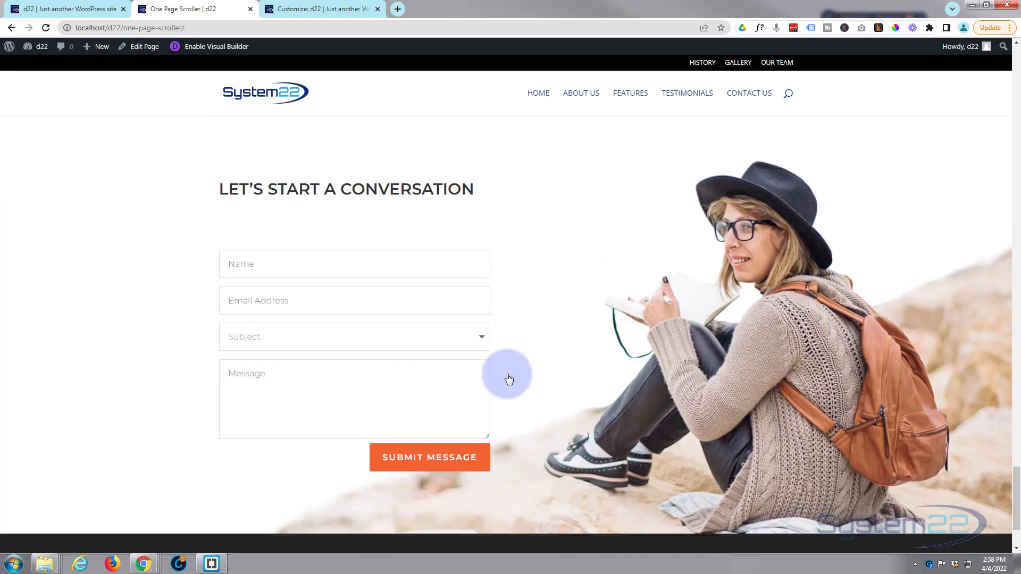
scroll(511, 375, up, 8)
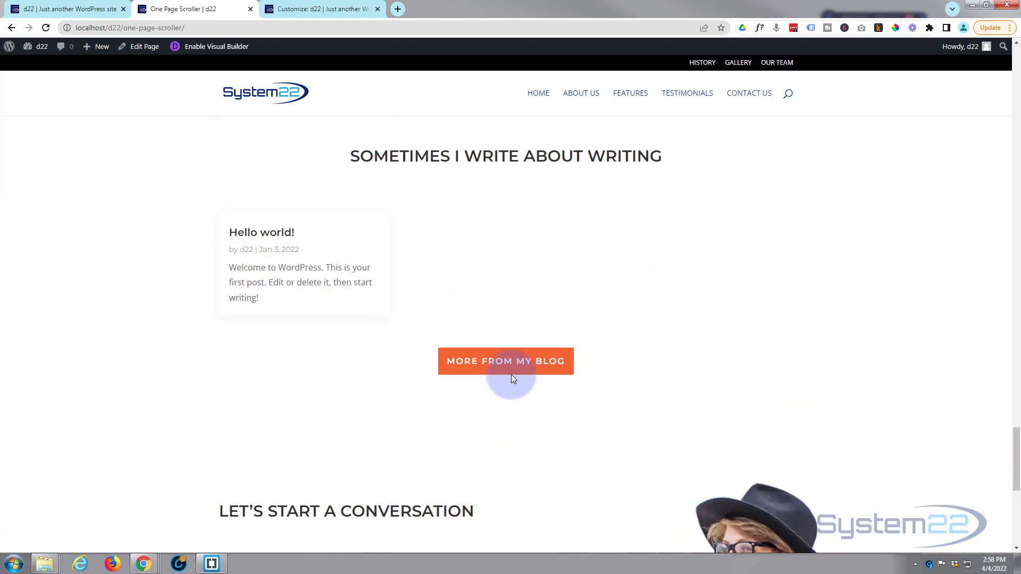
scroll(511, 377, up, 10)
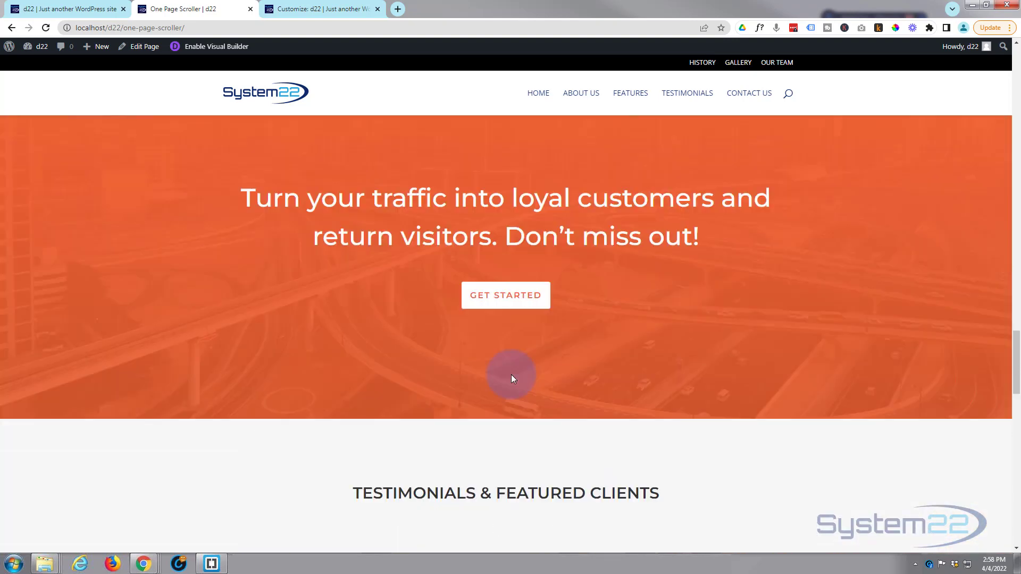
scroll(512, 378, up, 10)
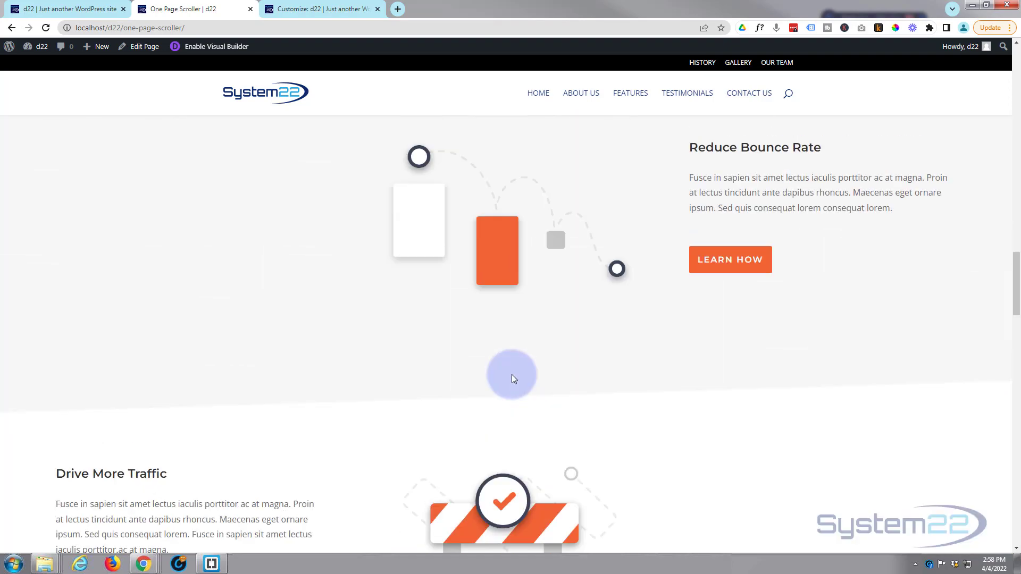
scroll(513, 376, up, 10)
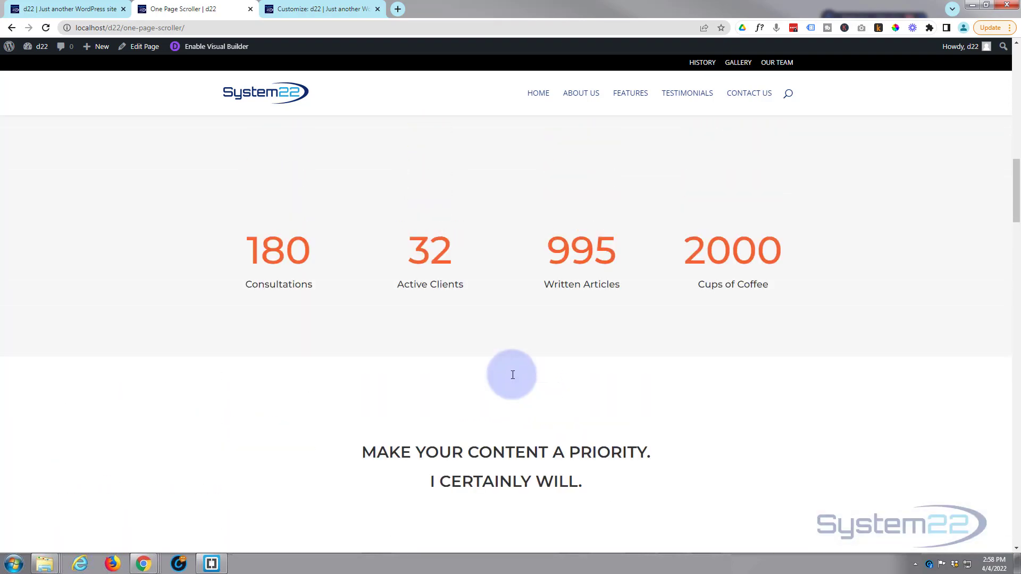
scroll(512, 375, up, 8)
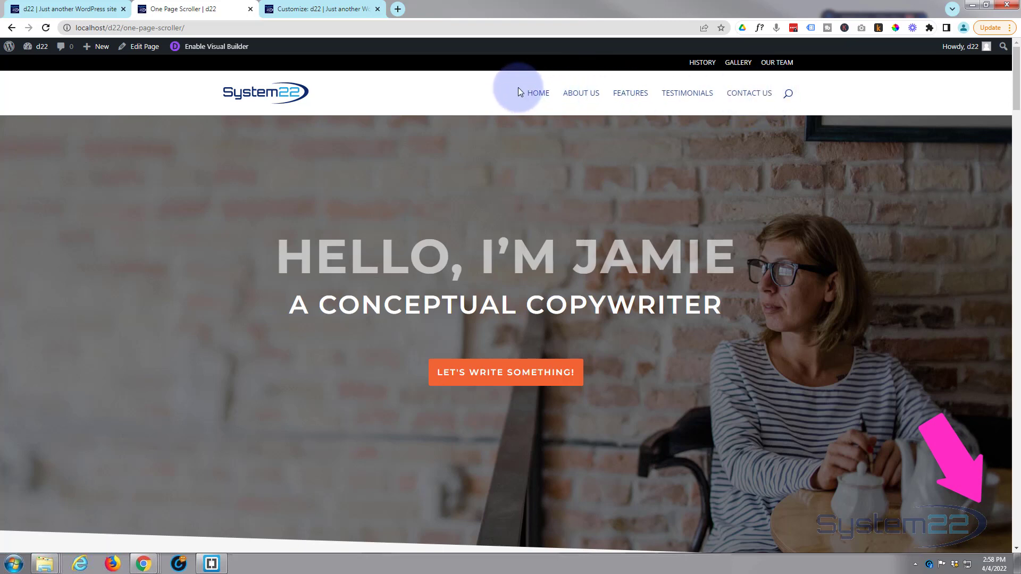
- Run through the header menu links once more, from About Us to Contact Us and back to Home
click(581, 94)
click(629, 96)
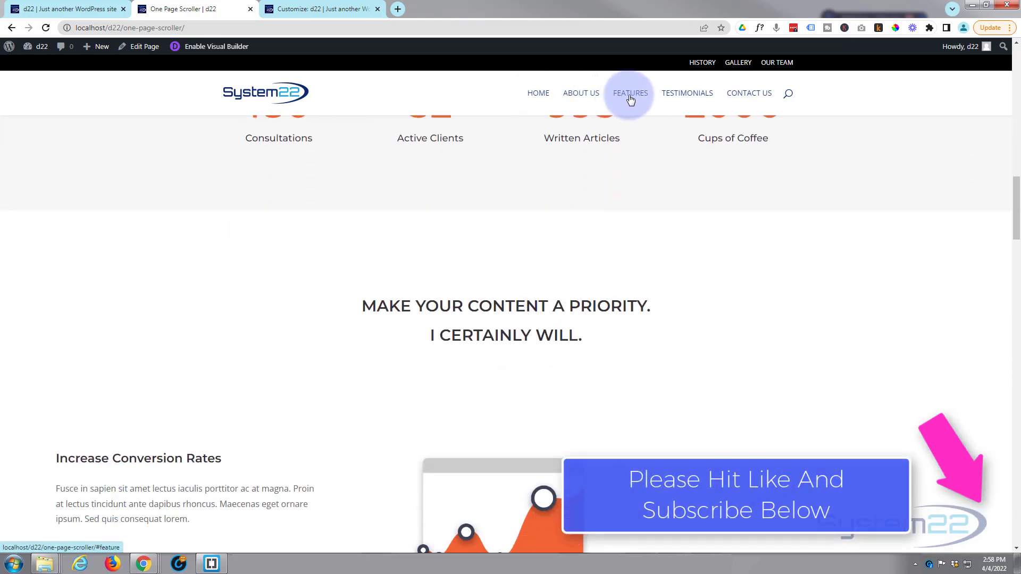
click(686, 98)
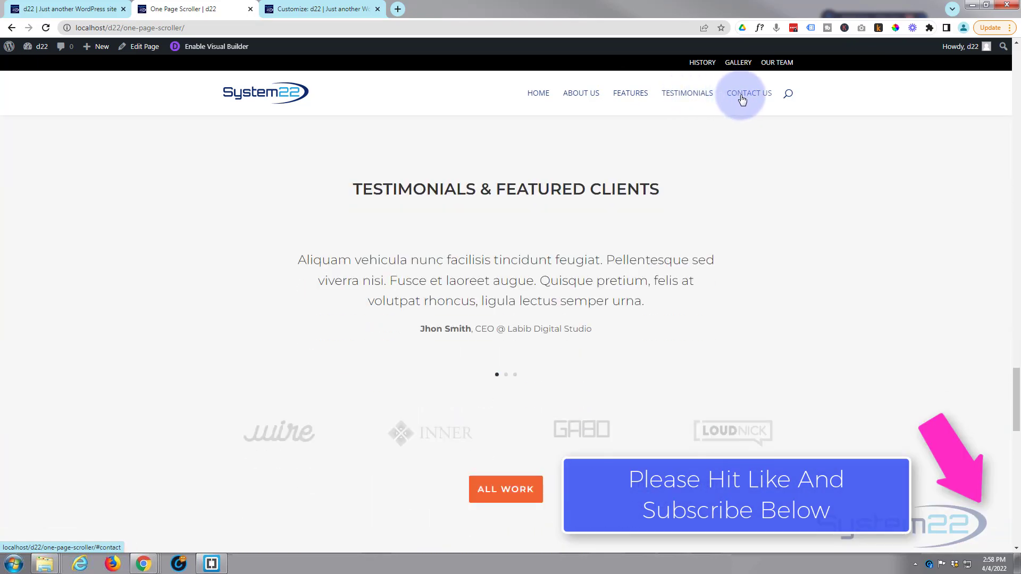
click(741, 99)
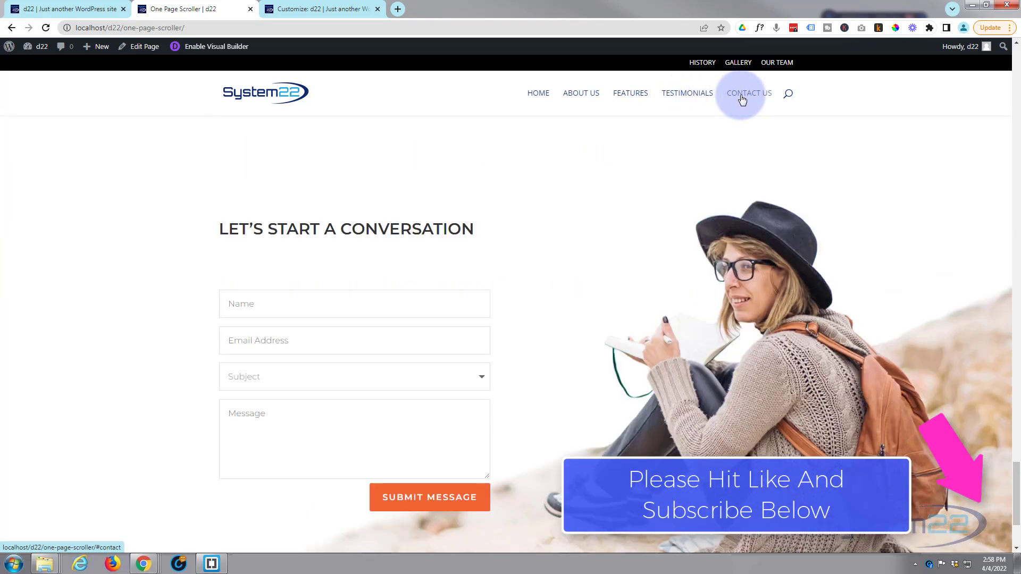
click(539, 95)
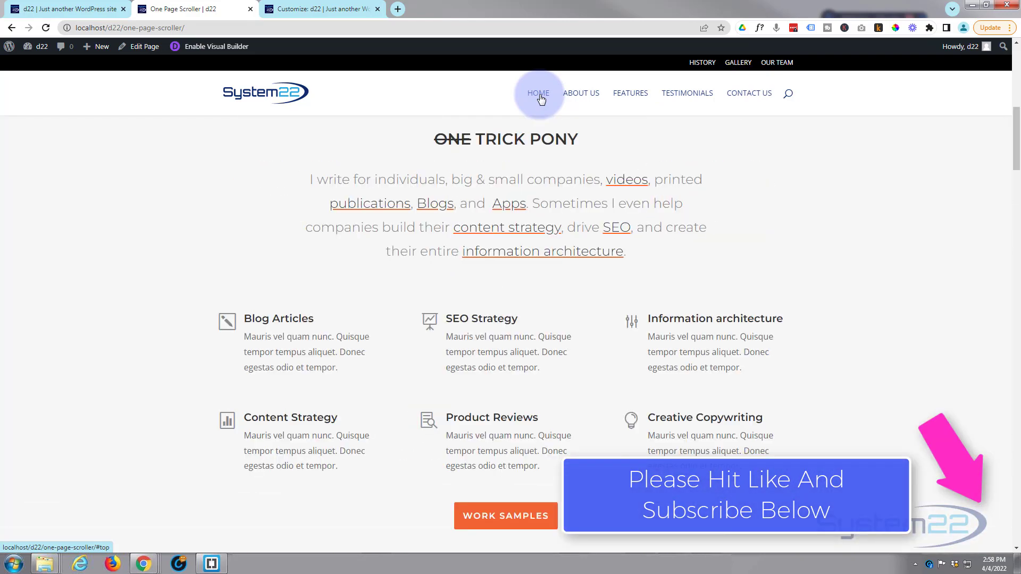